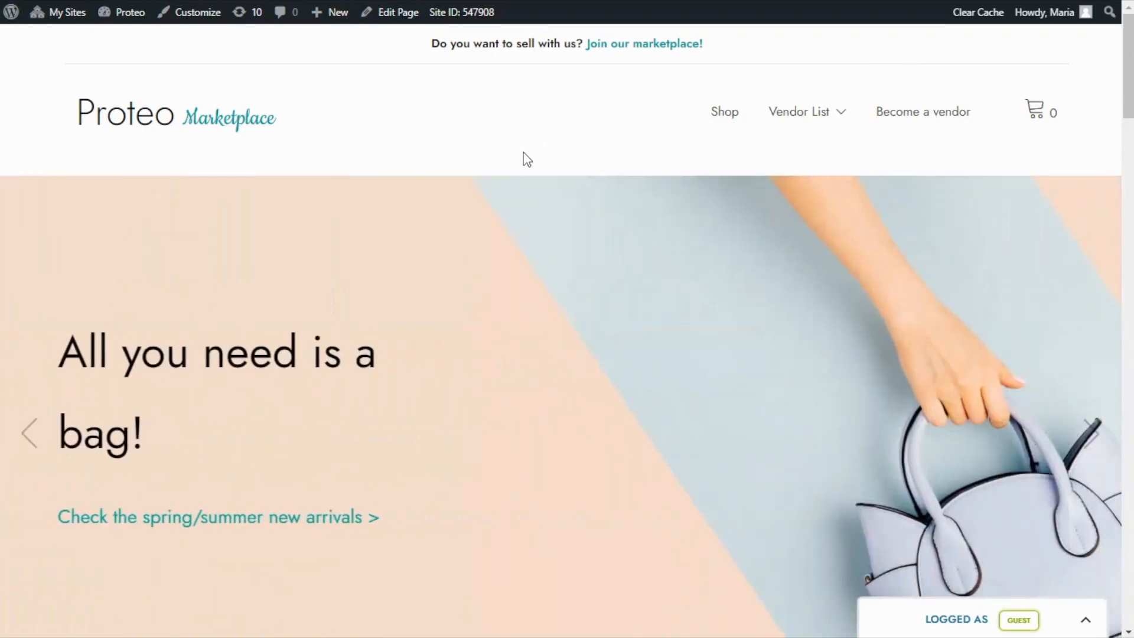
# Open the Become a vendor page for editing from the site's list of all pages
pyautogui.moveTo(131, 19)
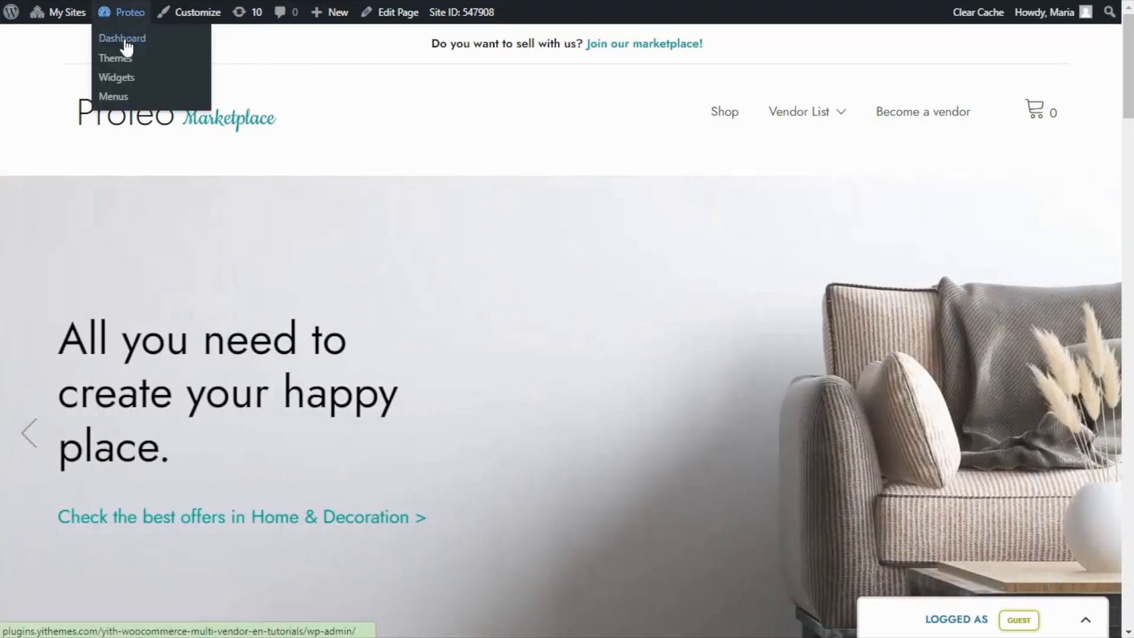
pyautogui.click(126, 41)
pyautogui.moveTo(56, 235)
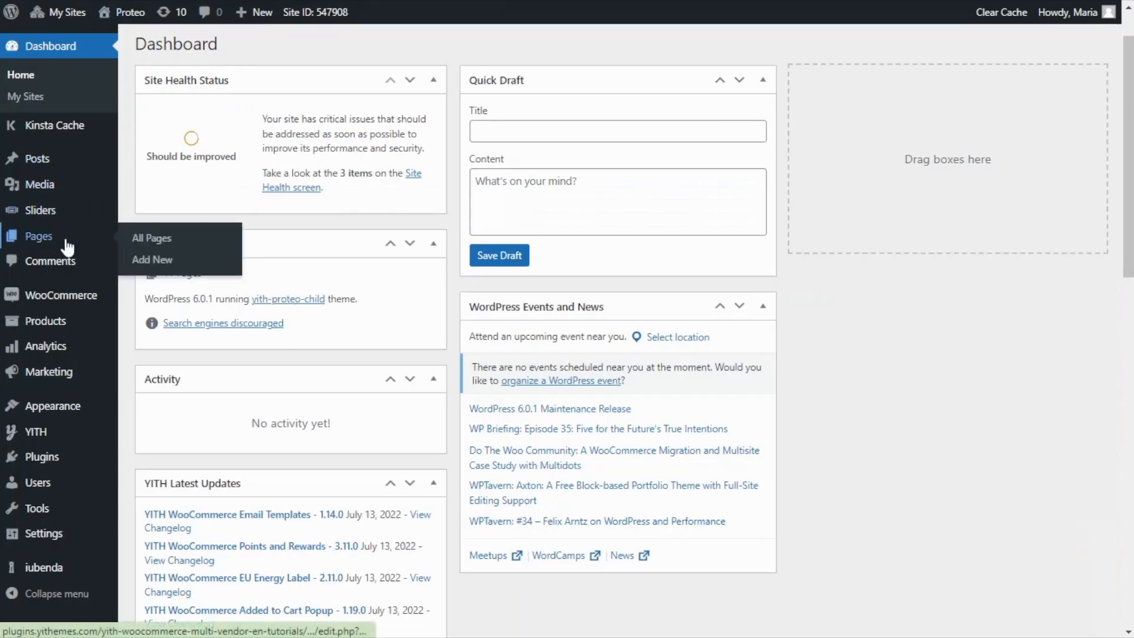
pyautogui.click(173, 242)
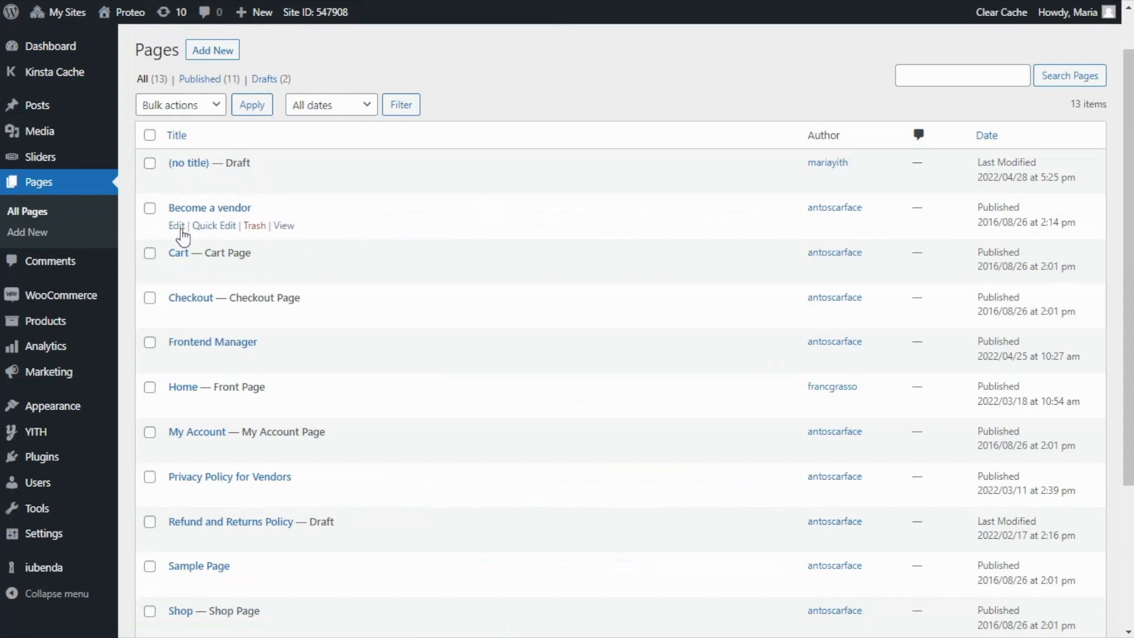
pyautogui.click(177, 226)
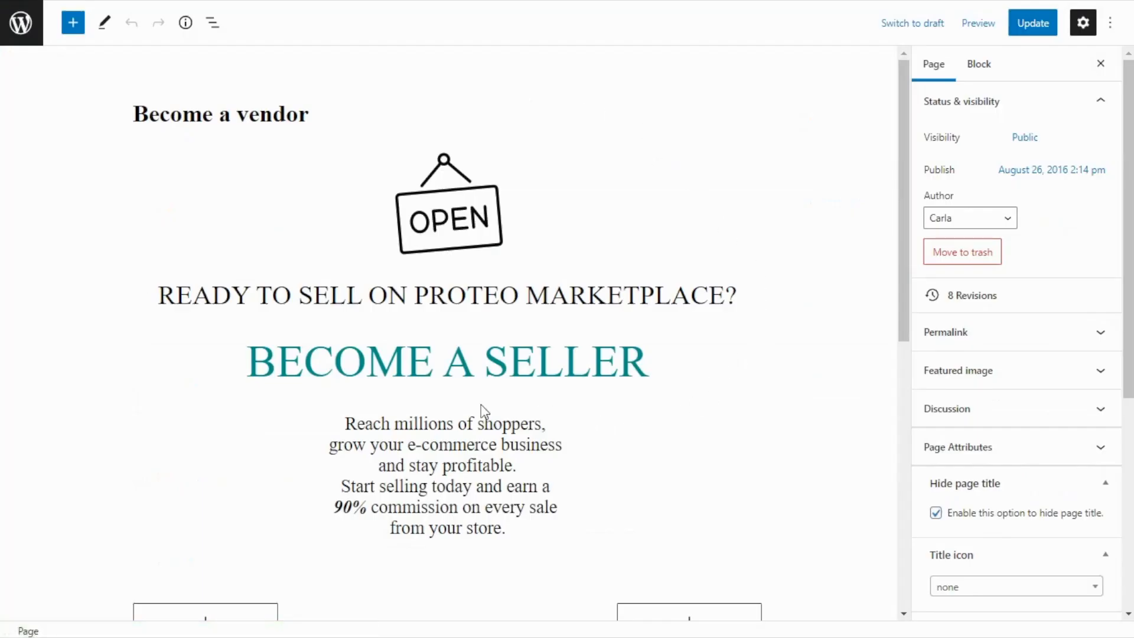
# Remove the existing Become a vendor form block from the middle column of the page
pyautogui.click(446, 400)
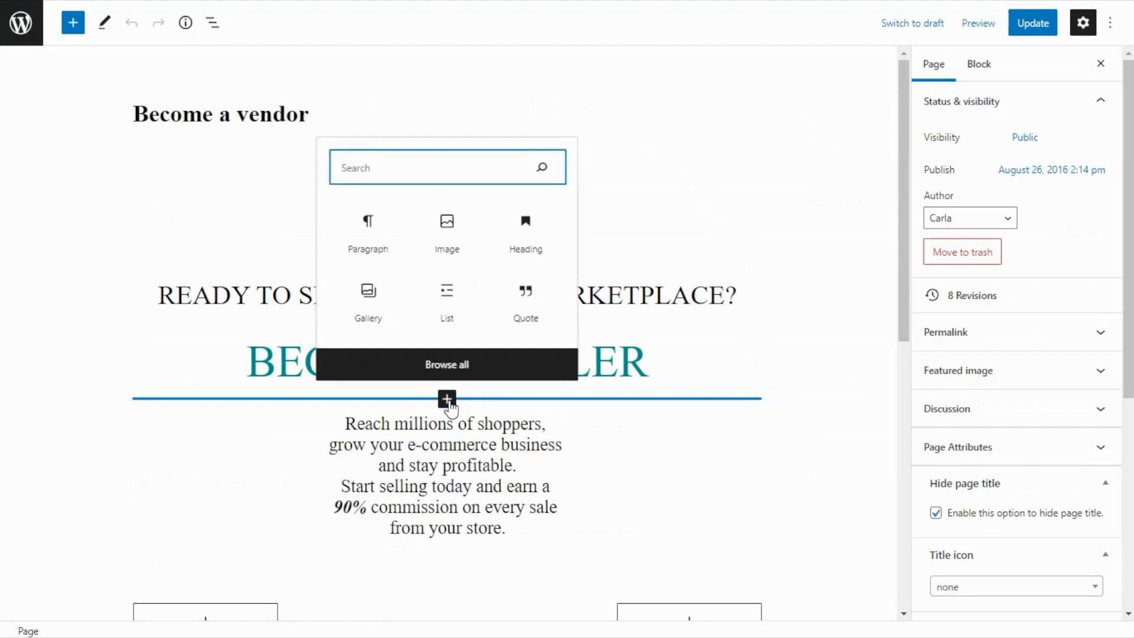
pyautogui.click(447, 399)
pyautogui.scroll(-8, 806, 481)
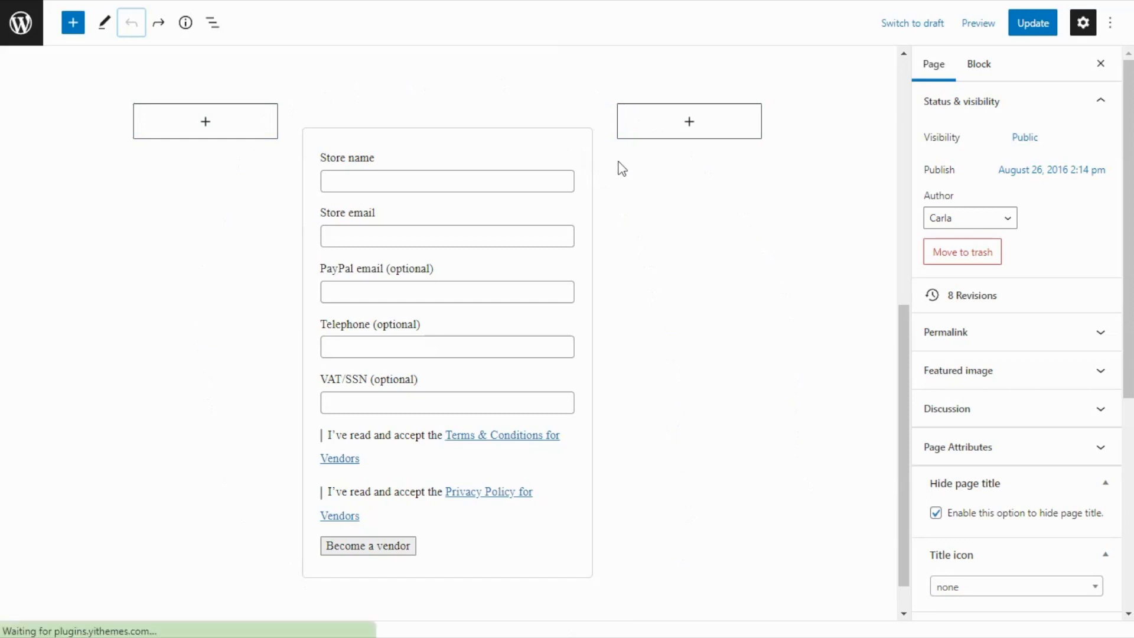
pyautogui.click(539, 155)
pyautogui.click(451, 101)
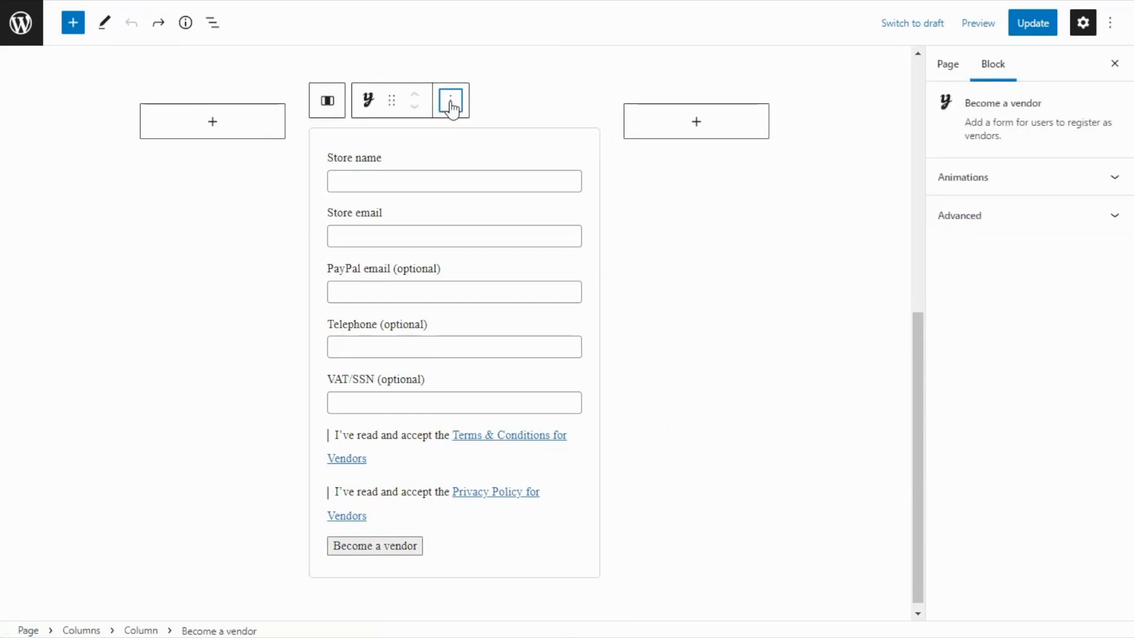
pyautogui.click(493, 470)
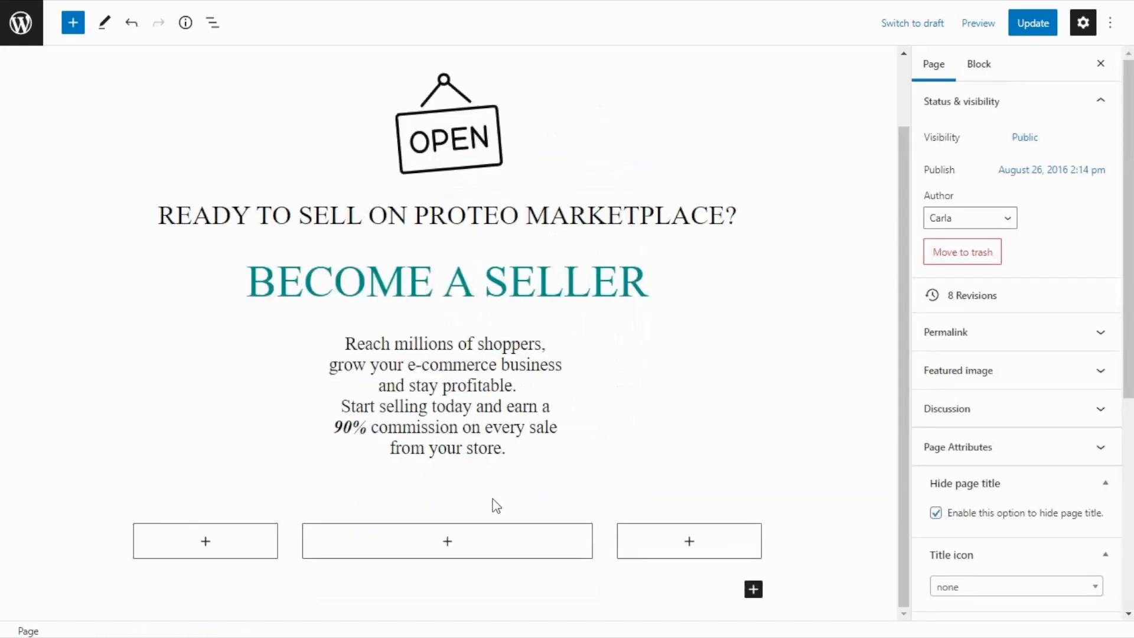
# Find the YITH blocks with "yith", insert the Become a vendor block into the empty middle column, and update the page
pyautogui.click(450, 546)
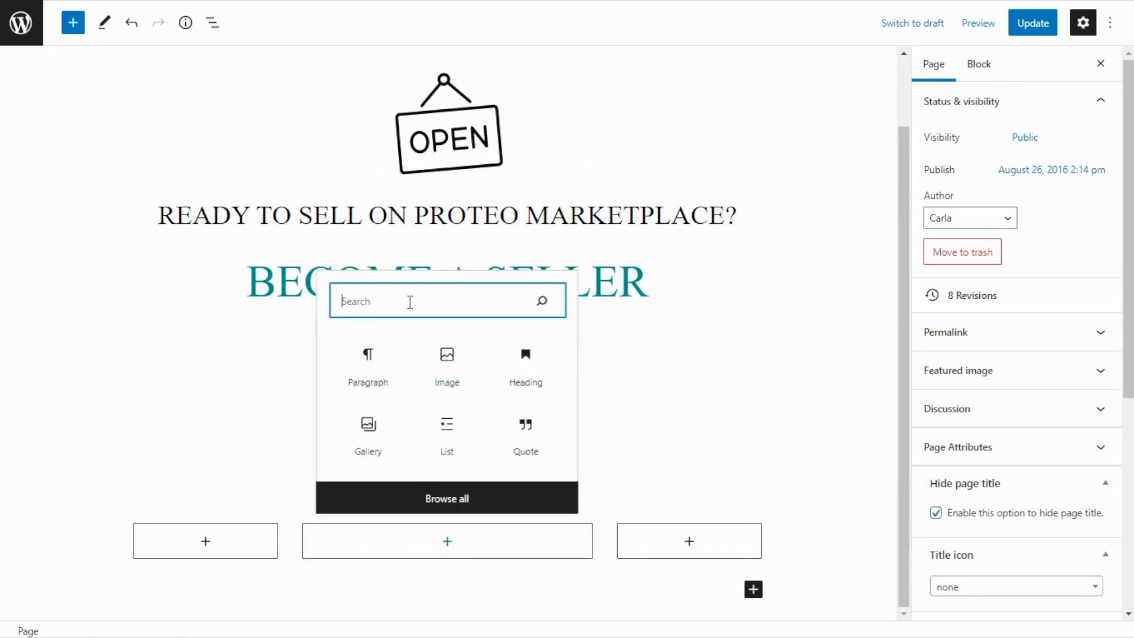
pyautogui.write('yith')
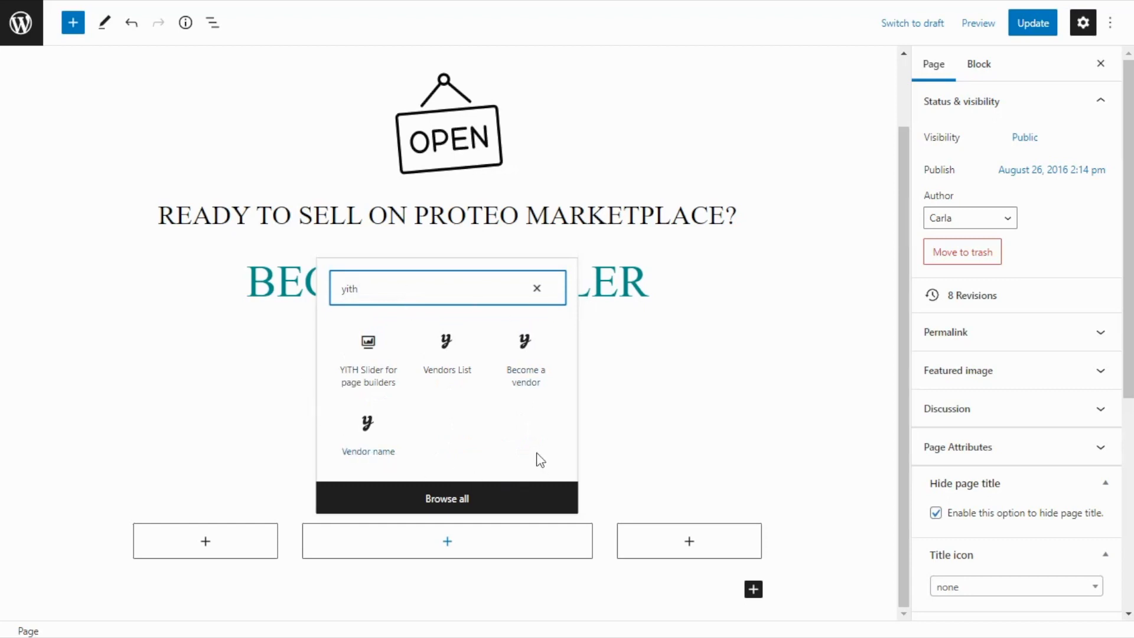
pyautogui.click(535, 392)
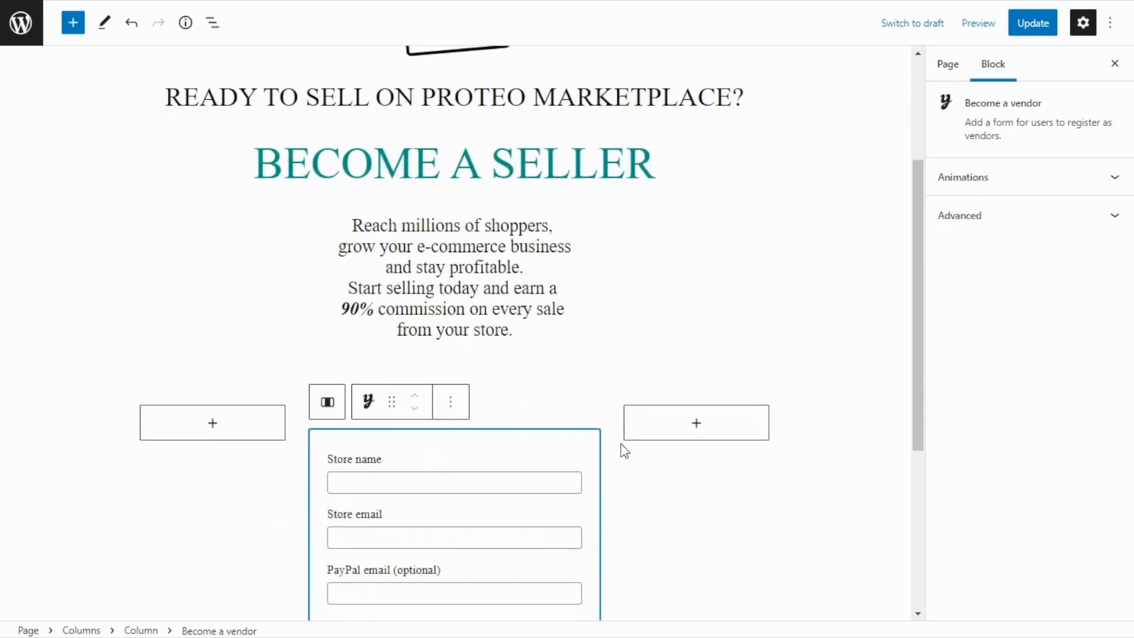
pyautogui.scroll(-5, 624, 452)
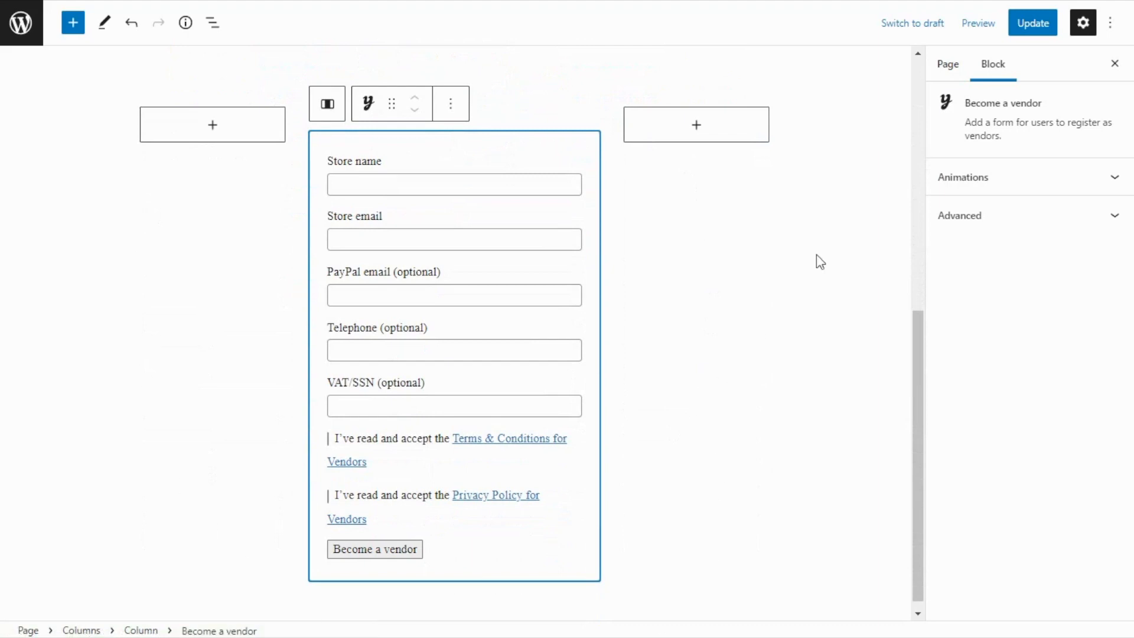
pyautogui.click(1028, 27)
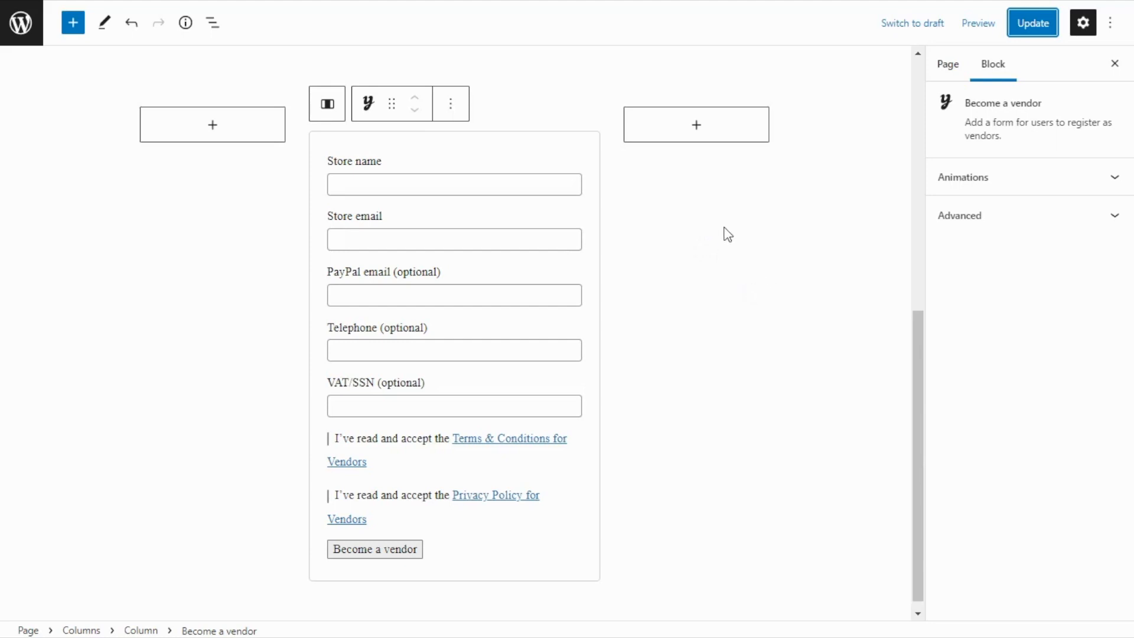
# Switch to the YITH WooCommerce Multi Vendor settings and open the Vendors Registration options
pyautogui.click(527, 1)
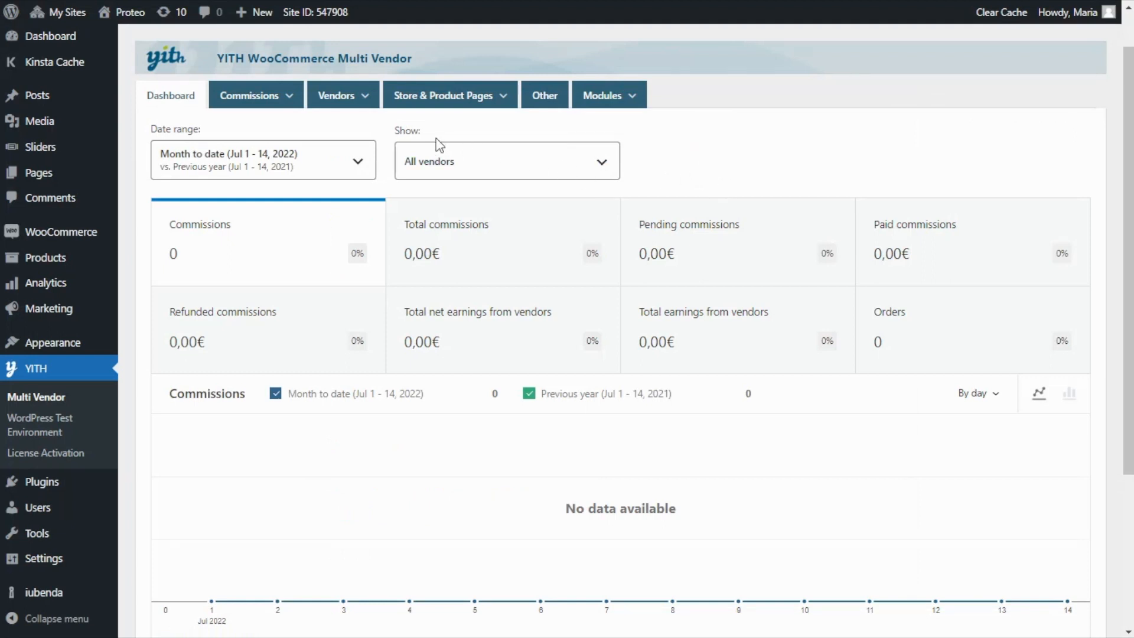
pyautogui.moveTo(361, 107)
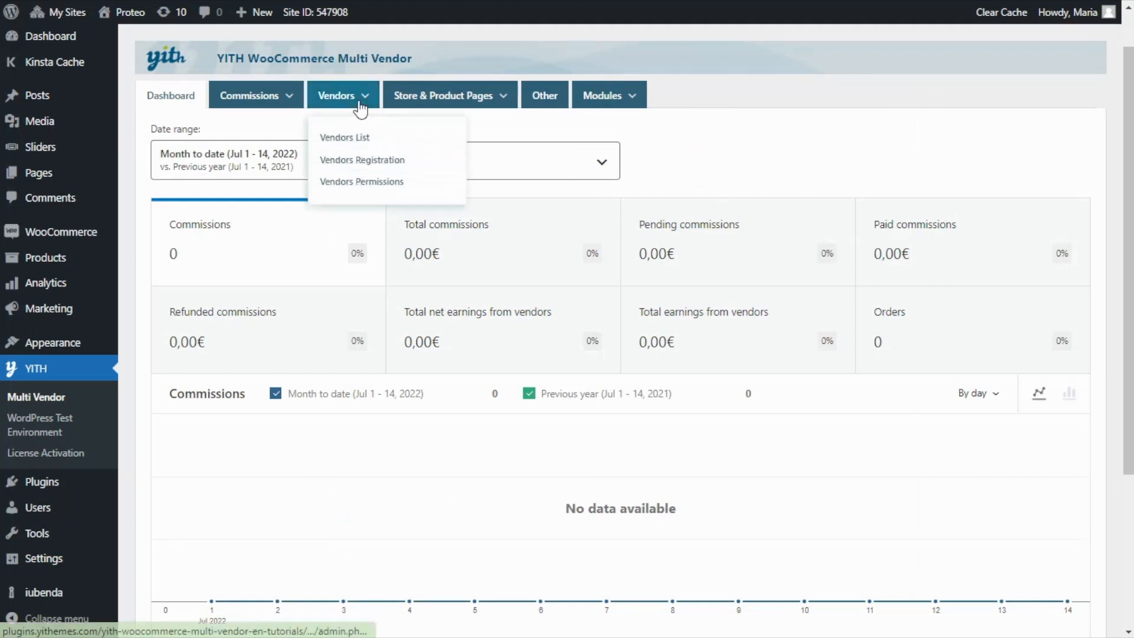
pyautogui.click(396, 168)
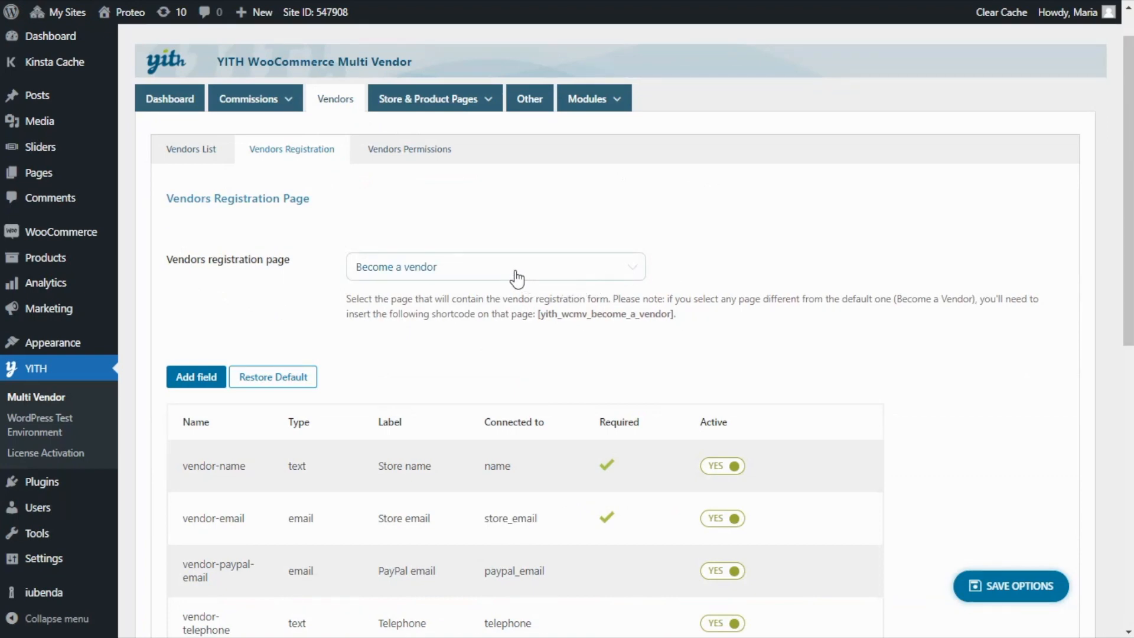
# Check the vendors registration page selector and highlight the shortcode [yith_wcmv_become_a_vendor] in its description
pyautogui.click(477, 277)
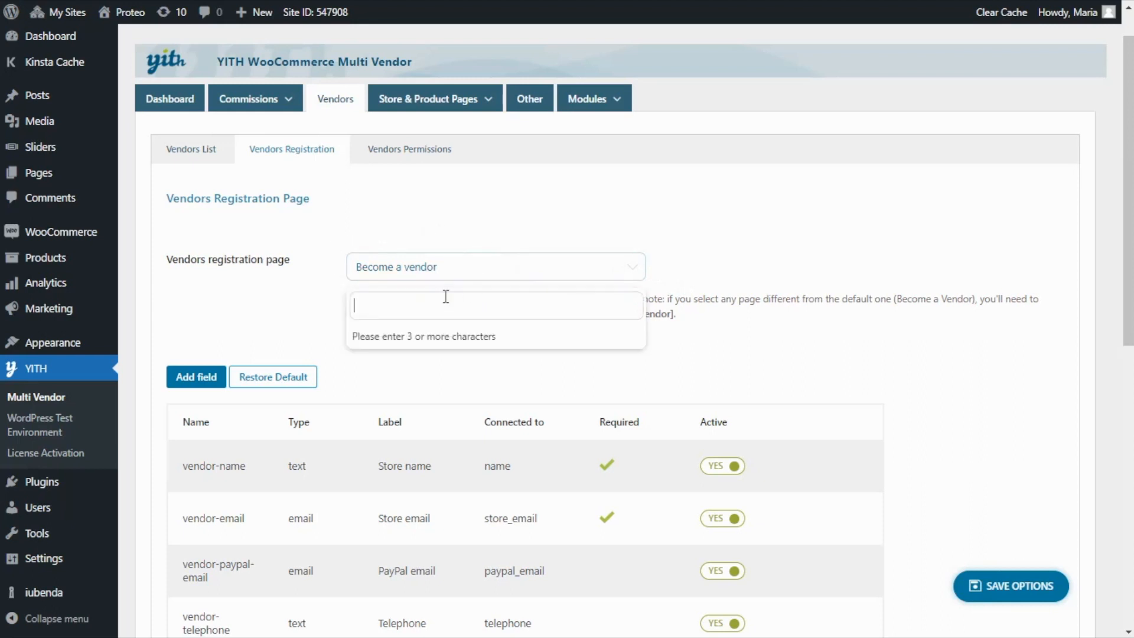
pyautogui.click(483, 277)
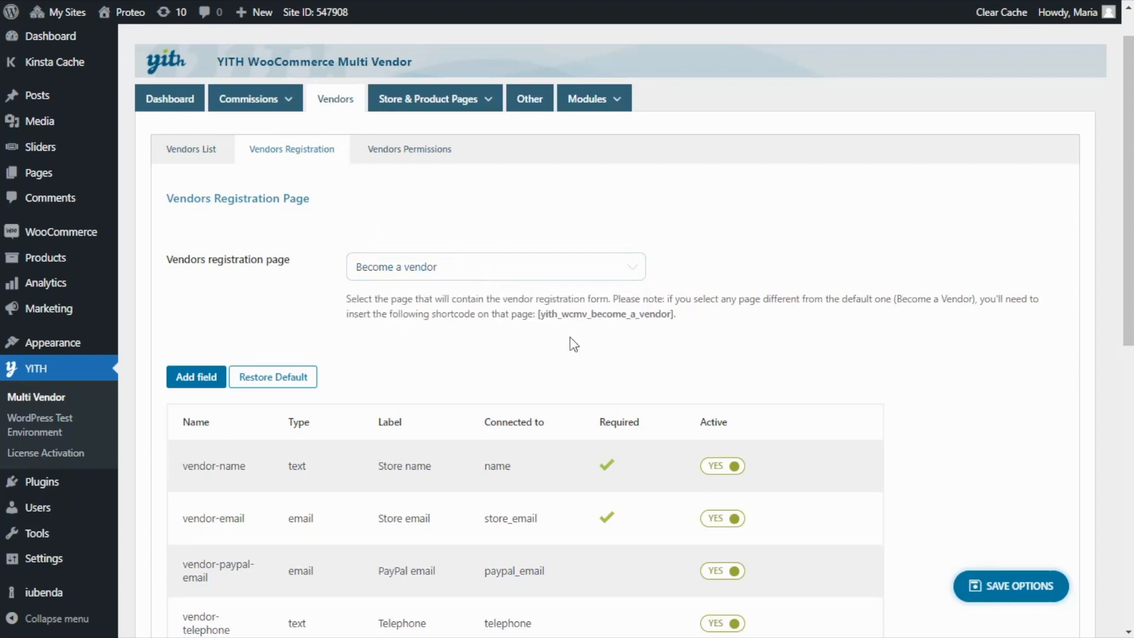
pyautogui.moveTo(677, 310); pyautogui.dragTo(533, 316)
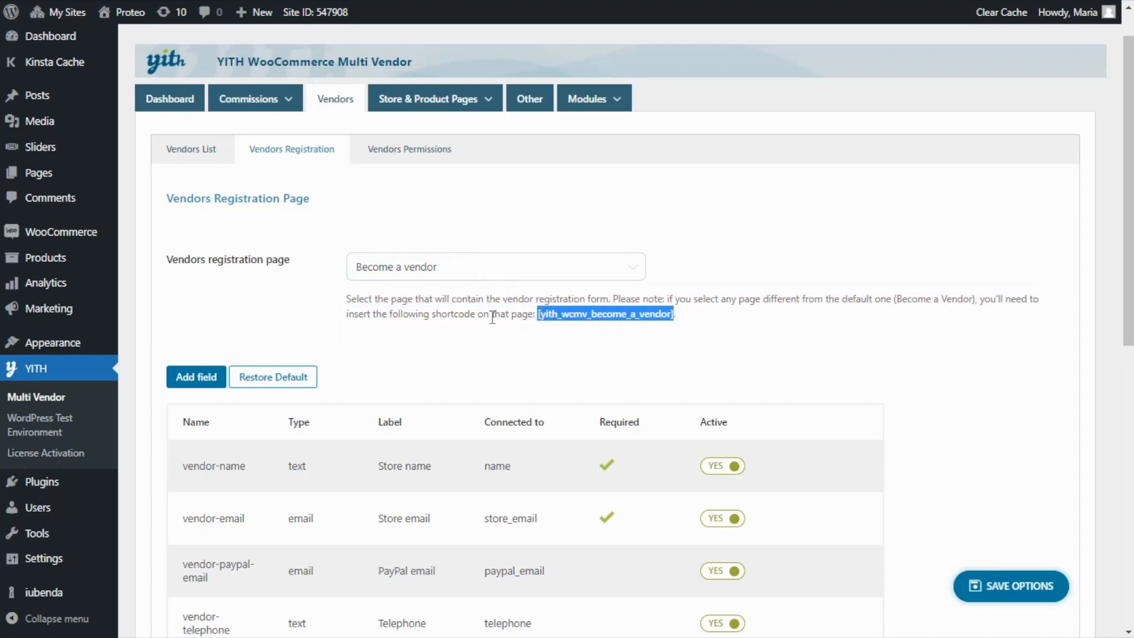
# Deactivate the vendor-name field in the registration fields table and activate it again
pyautogui.scroll(-4, 1010, 410)
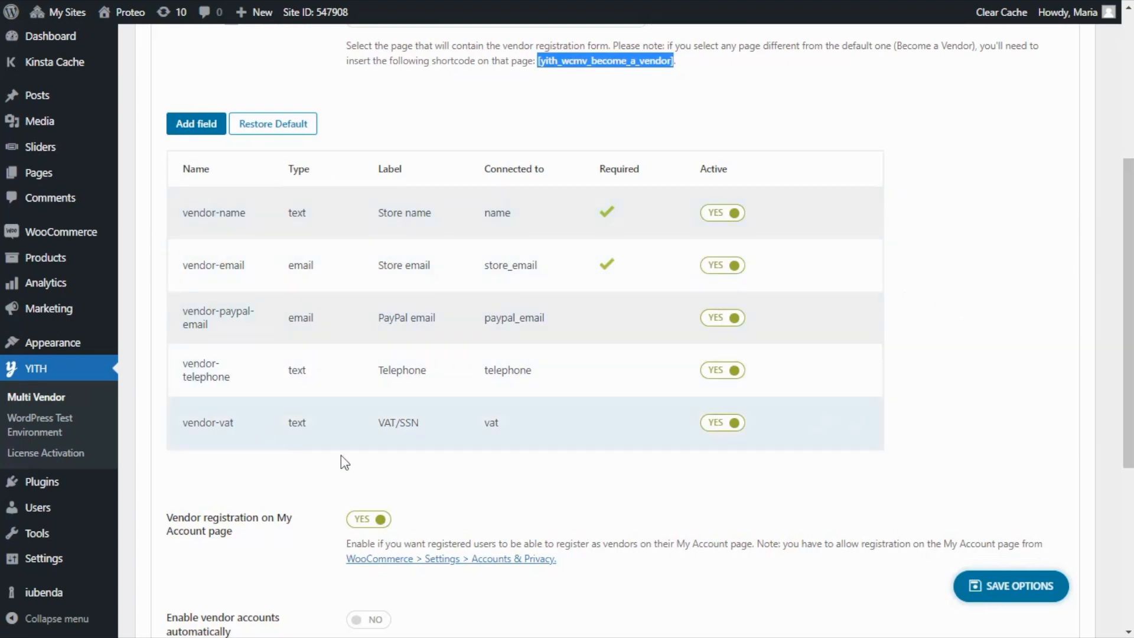
pyautogui.moveTo(815, 236)
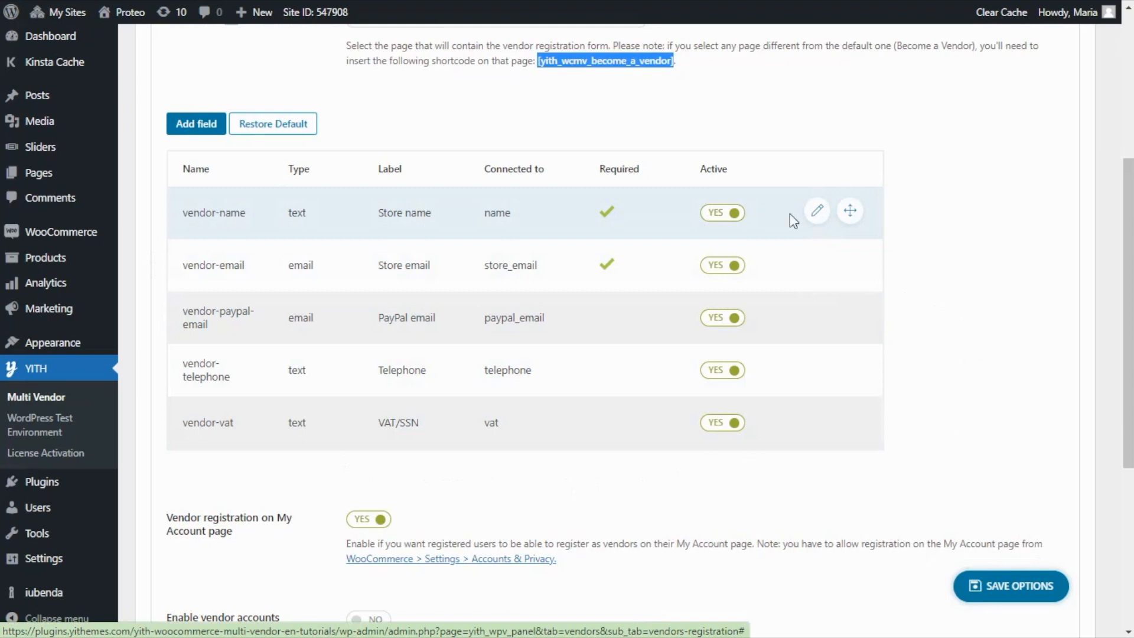
pyautogui.click(722, 214)
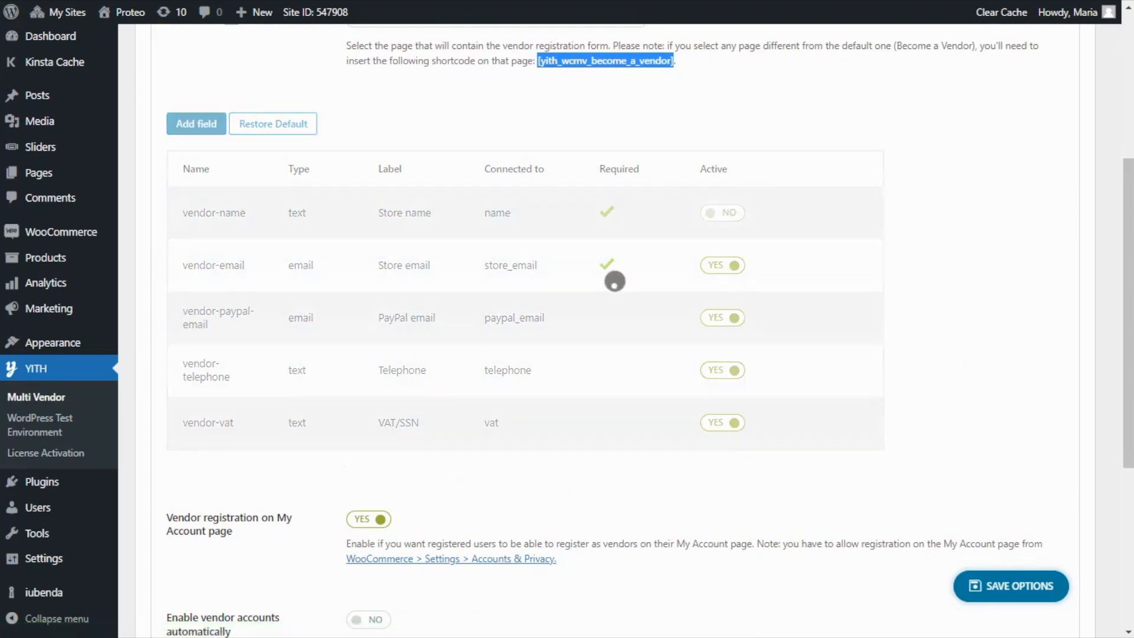
pyautogui.click(724, 214)
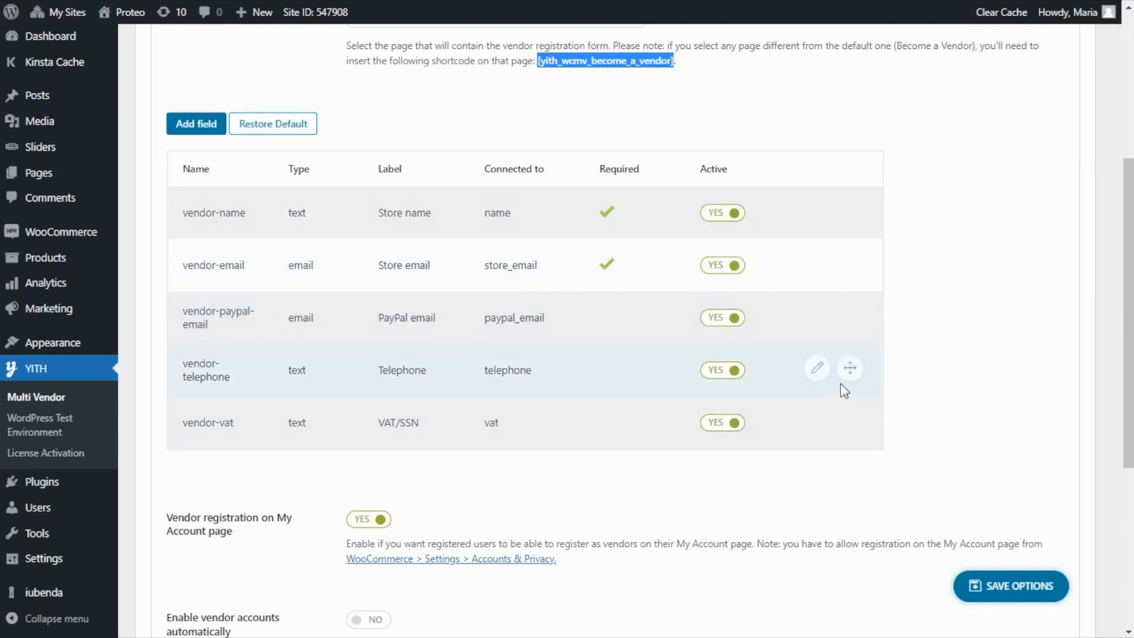
# Move the vendor-telephone field directly below vendor-name in the registration fields table
pyautogui.moveTo(850, 377); pyautogui.dragTo(838, 263)
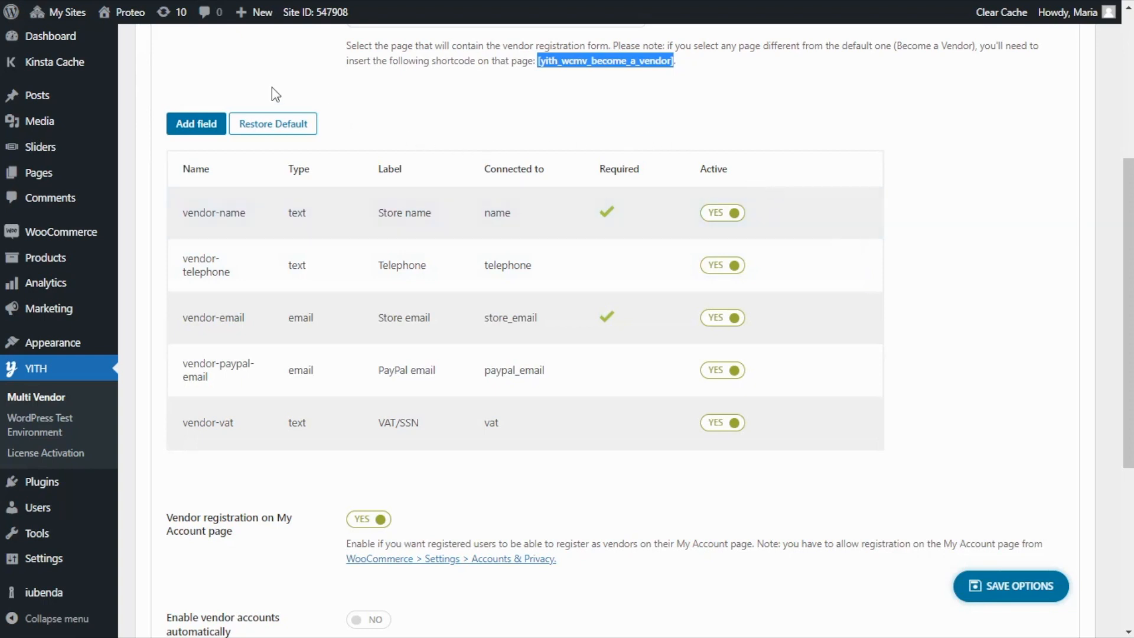
# Start adding a registration field and name it test-field
pyautogui.click(196, 125)
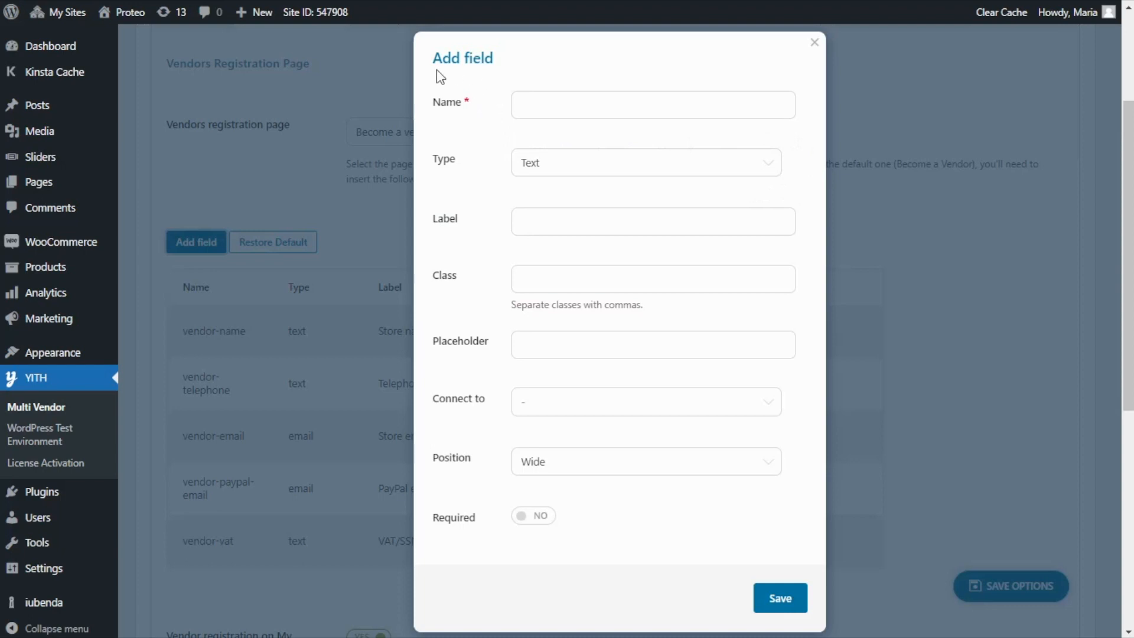
pyautogui.click(530, 113)
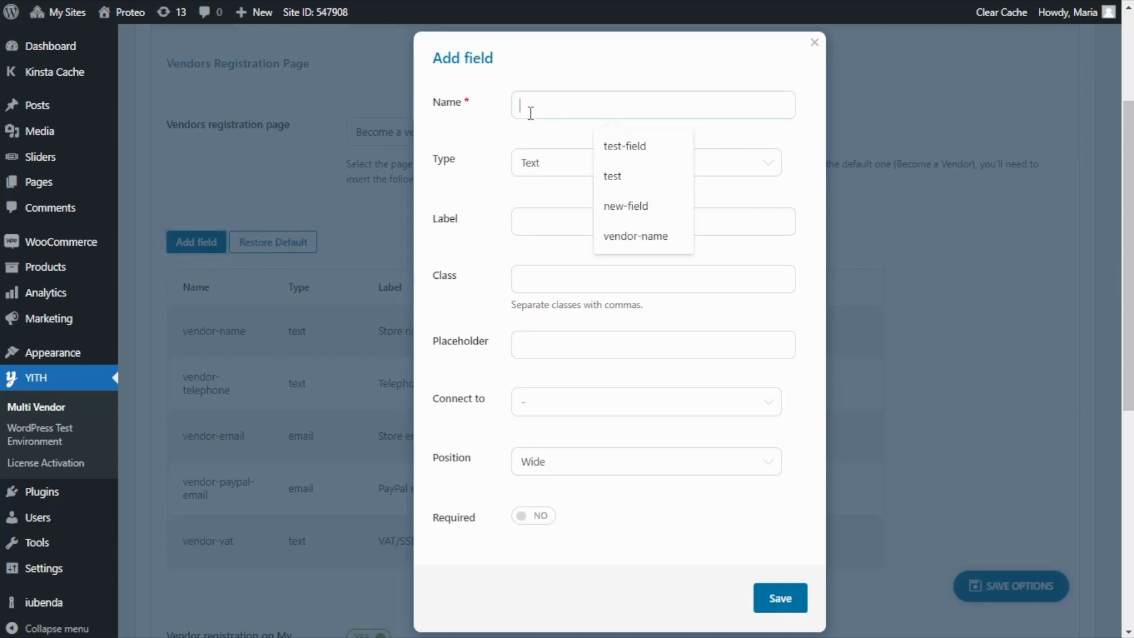
pyautogui.write('test-field')
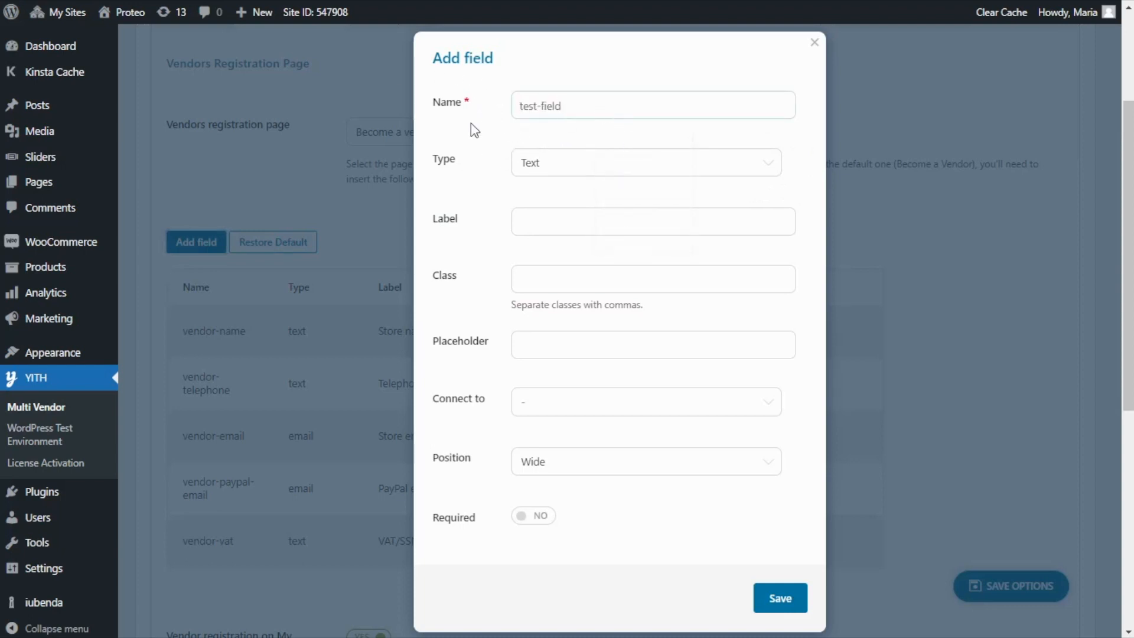
# Look through the available types for the new field without changing the Text type
pyautogui.click(608, 175)
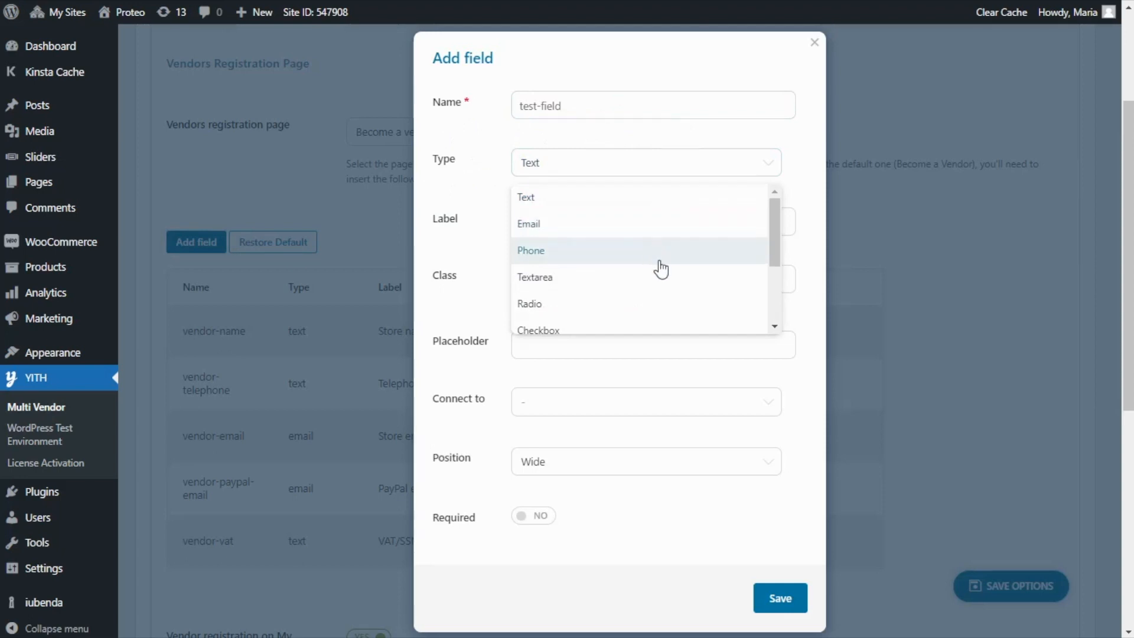
pyautogui.scroll(-1, 662, 275)
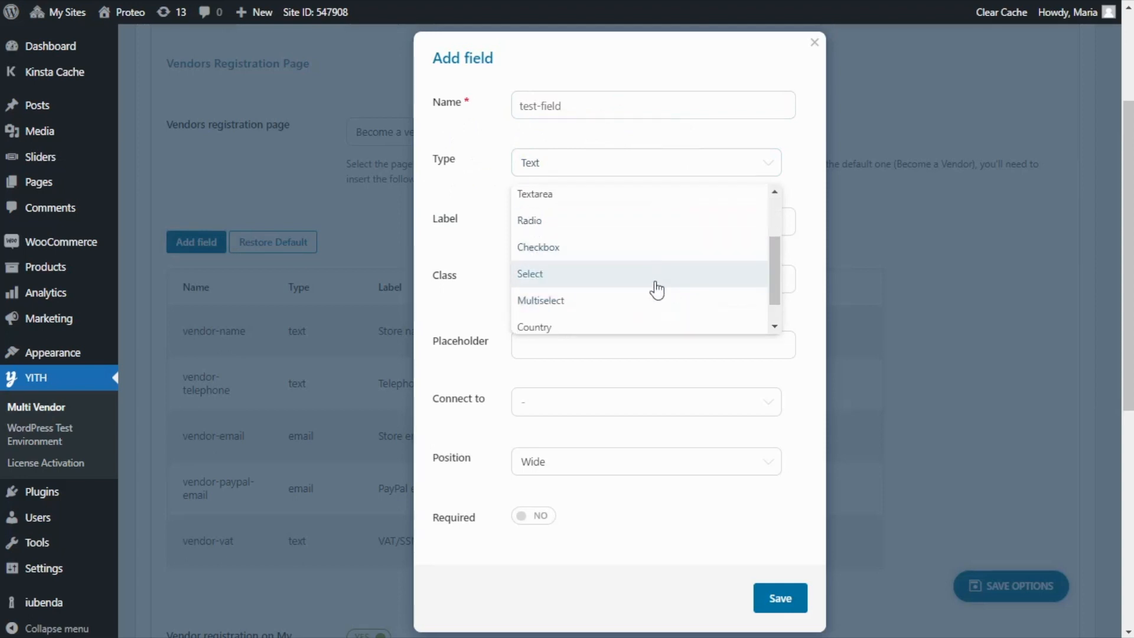
pyautogui.scroll(-1, 655, 295)
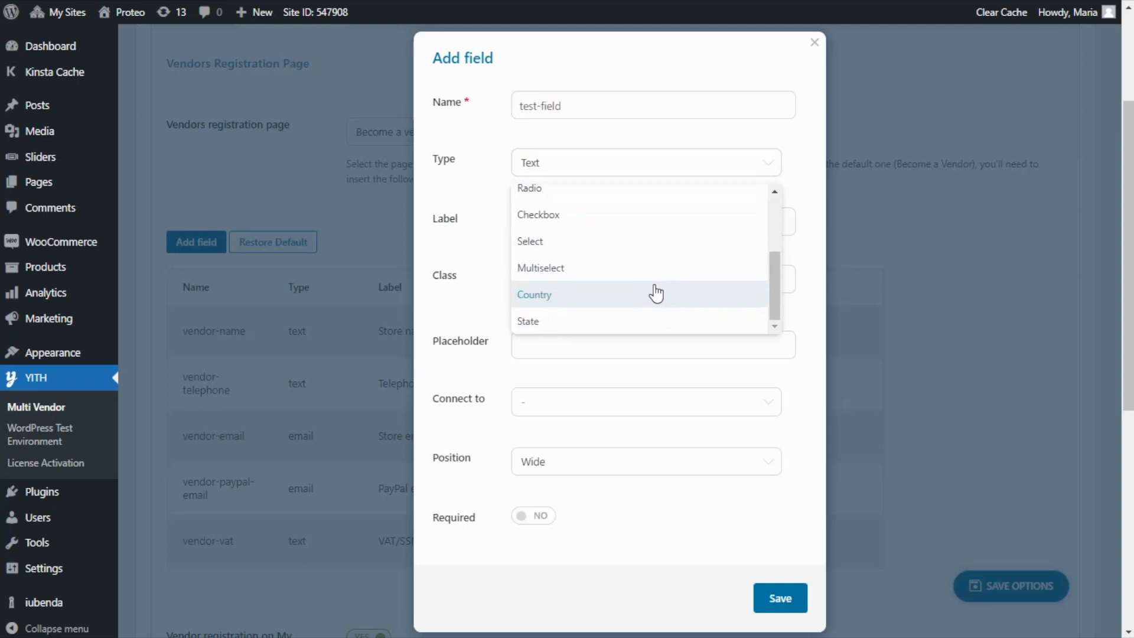
pyautogui.click(485, 207)
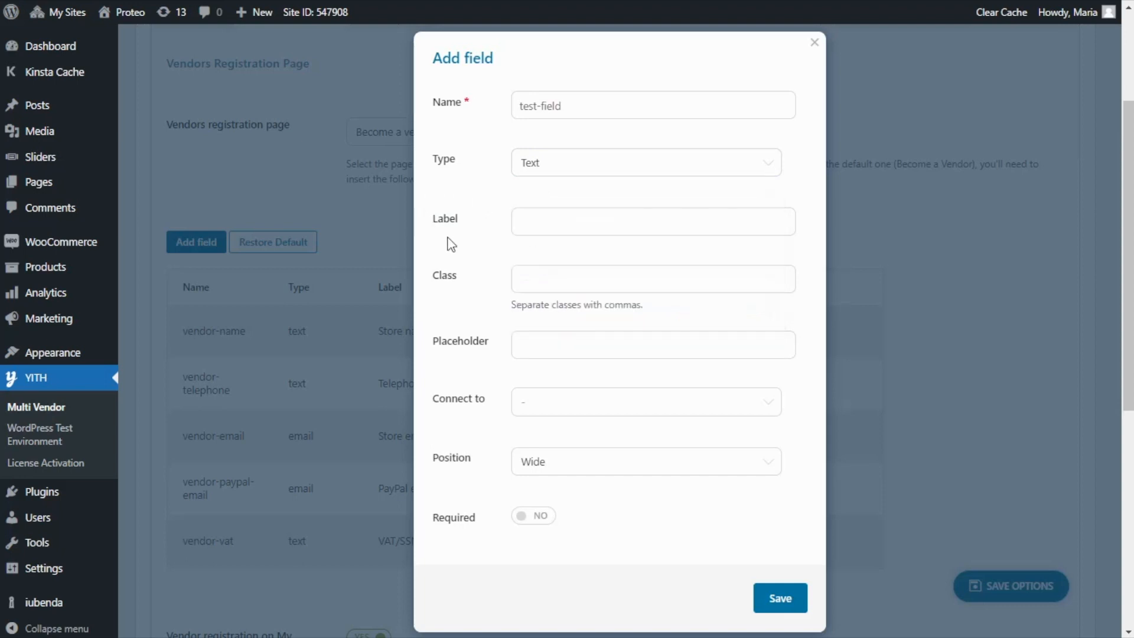
# Set the new field's label to Test Field
pyautogui.click(523, 222)
pyautogui.click(614, 261)
# Look through the store data the new field can connect to, without choosing any
pyautogui.click(640, 402)
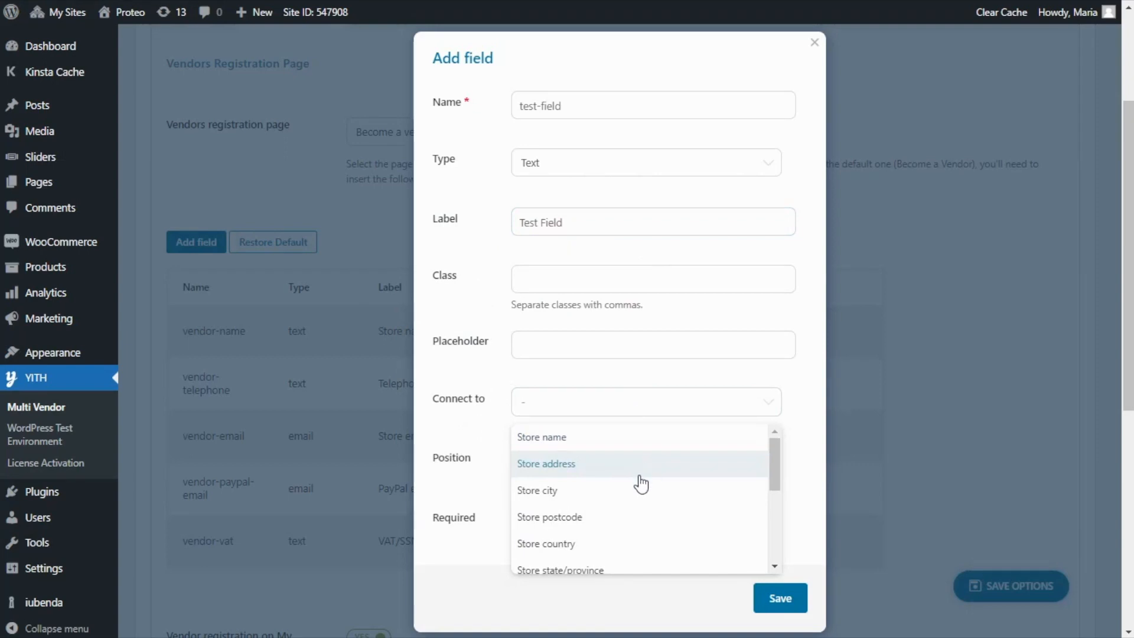
pyautogui.scroll(-2, 646, 524)
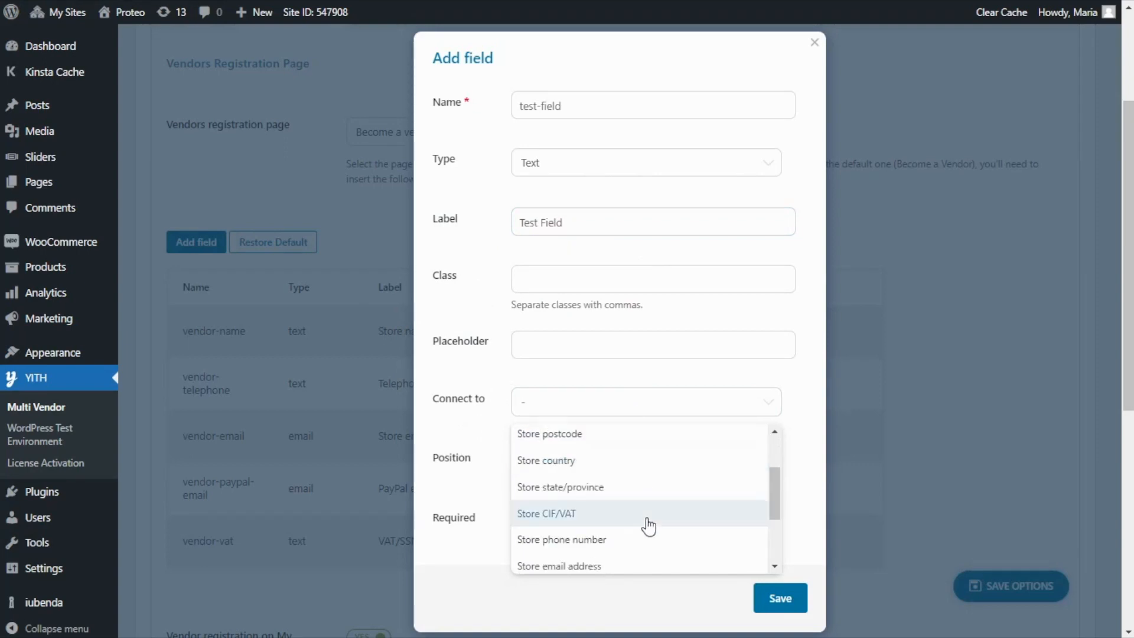
pyautogui.scroll(-2, 649, 522)
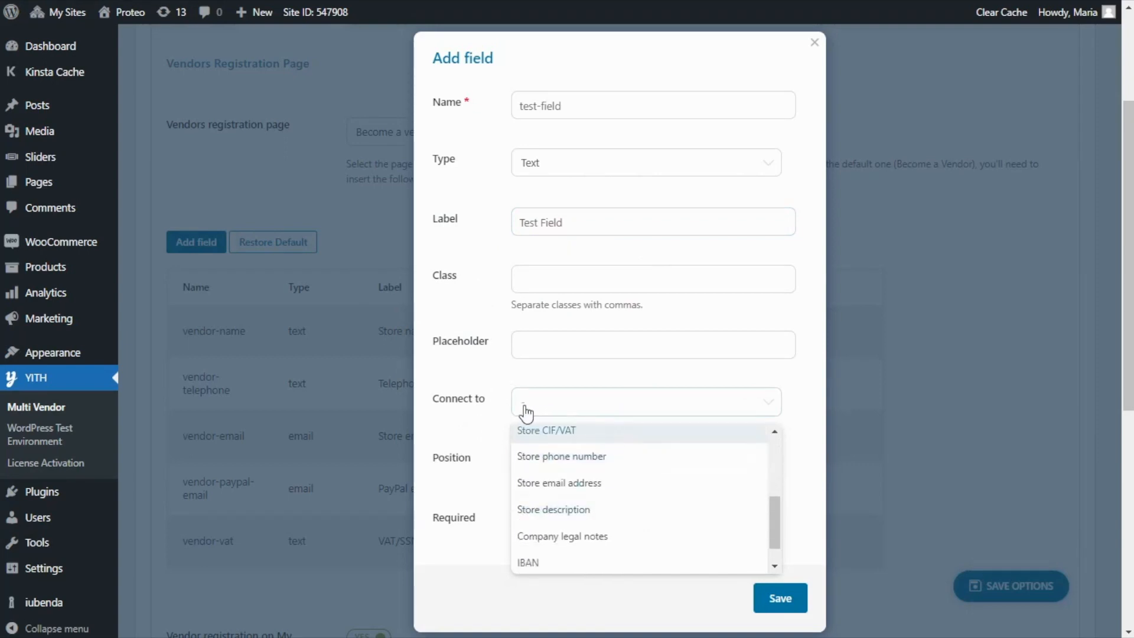
pyautogui.click(481, 405)
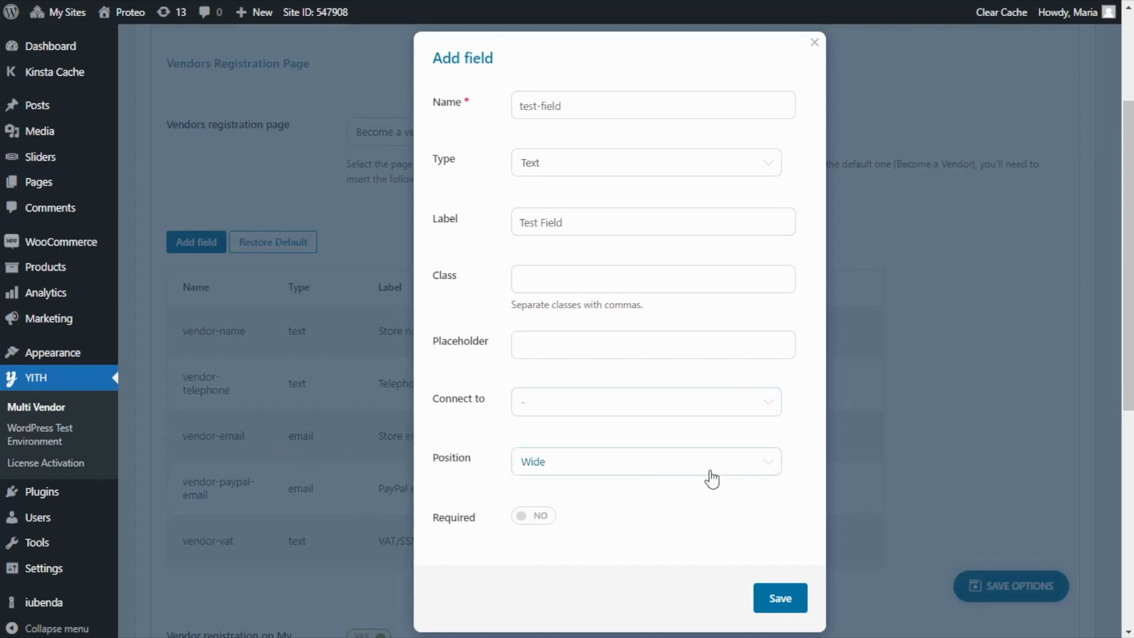
# Keep the new field's position at Wide, make the field required and save it
pyautogui.click(741, 468)
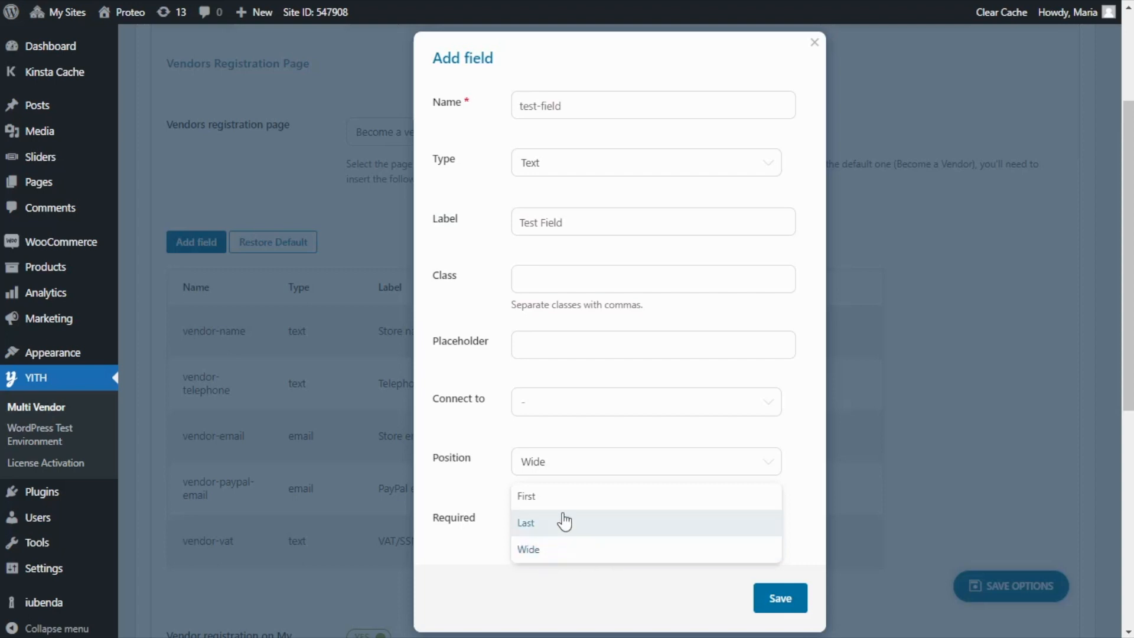
pyautogui.click(487, 486)
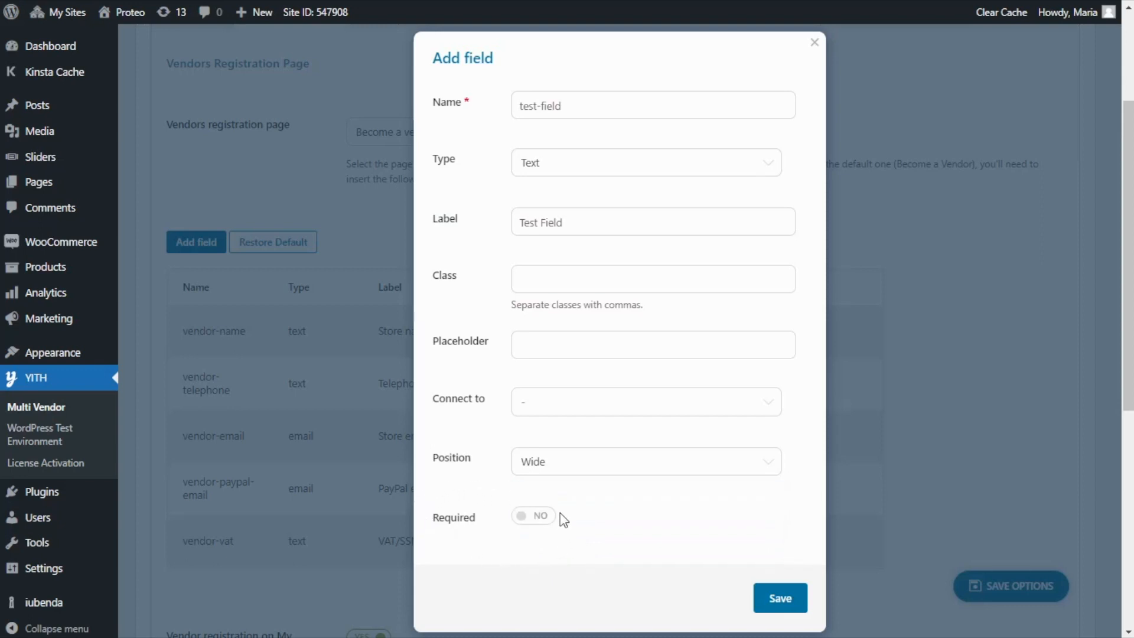
pyautogui.click(532, 521)
pyautogui.click(780, 599)
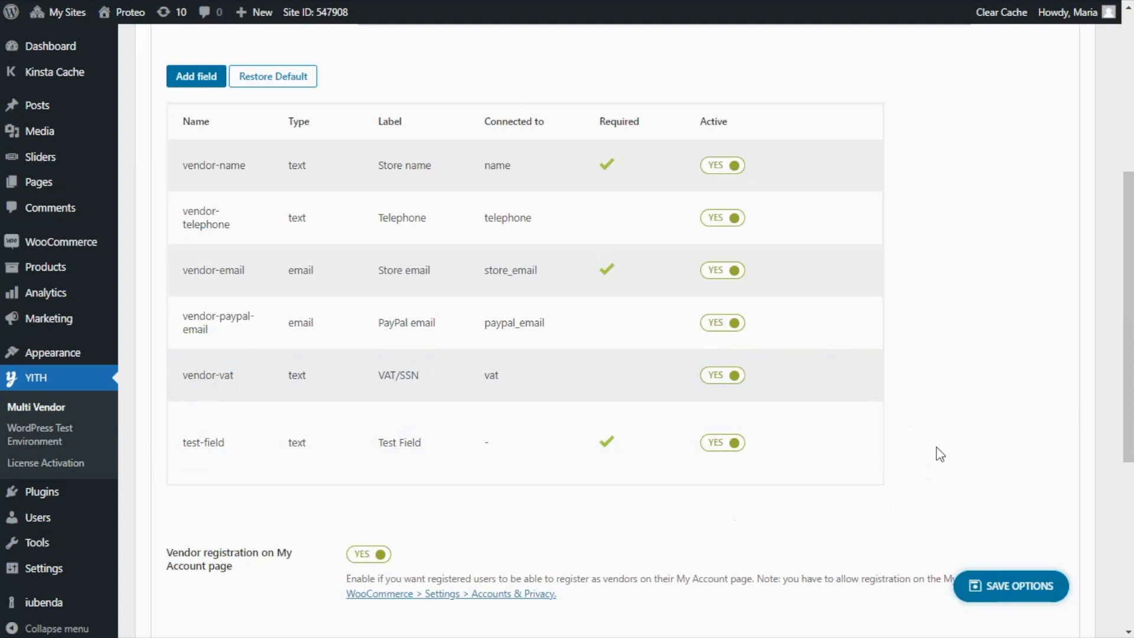
# Switch automatic enabling of vendor accounts on and back off, and save the vendor registration options
pyautogui.scroll(-4, 936, 448)
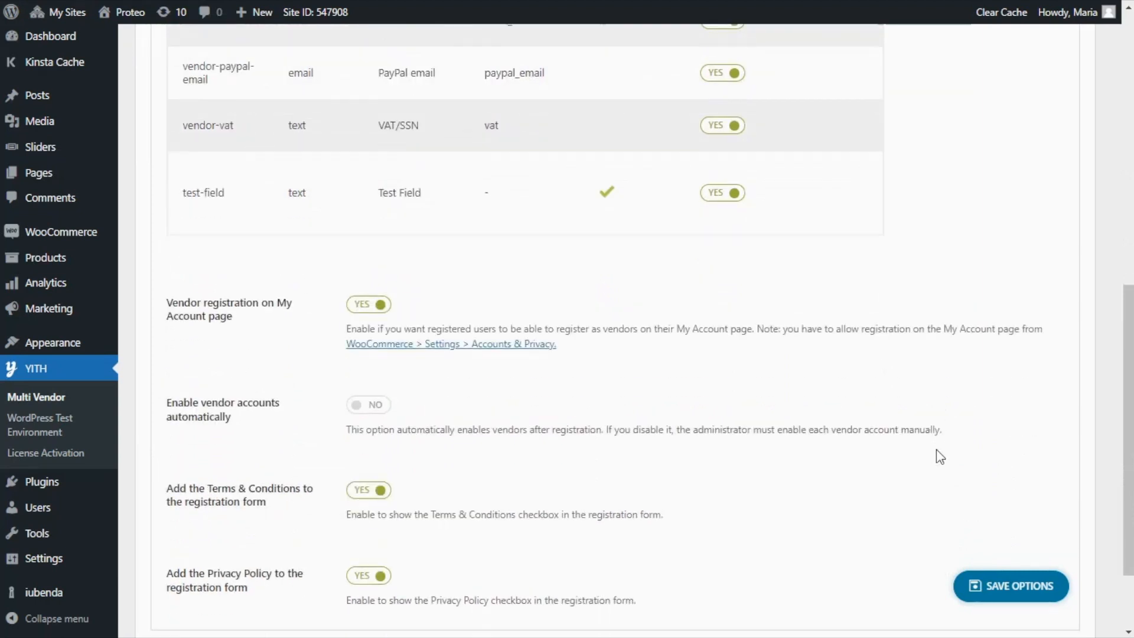
pyautogui.scroll(-2, 936, 449)
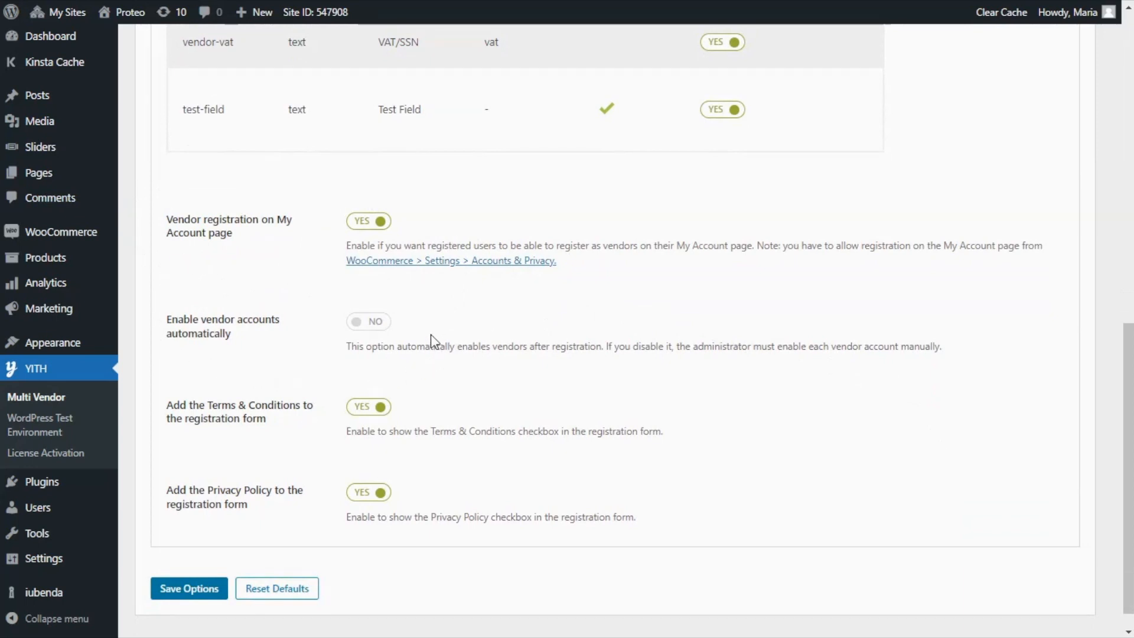
pyautogui.click(370, 323)
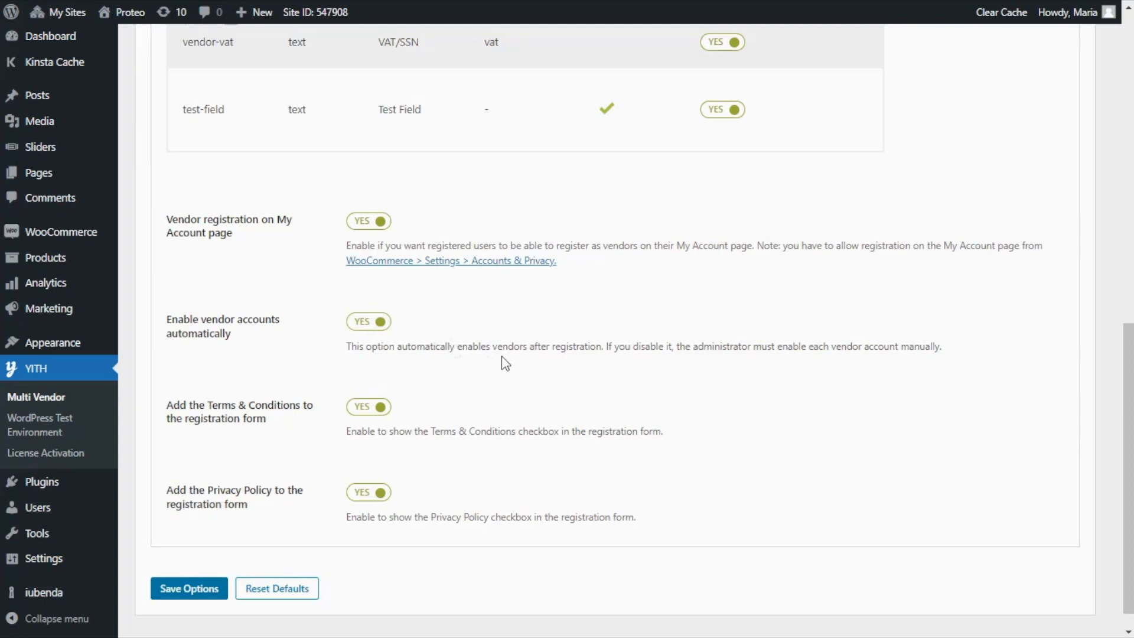
pyautogui.click(369, 323)
pyautogui.click(216, 589)
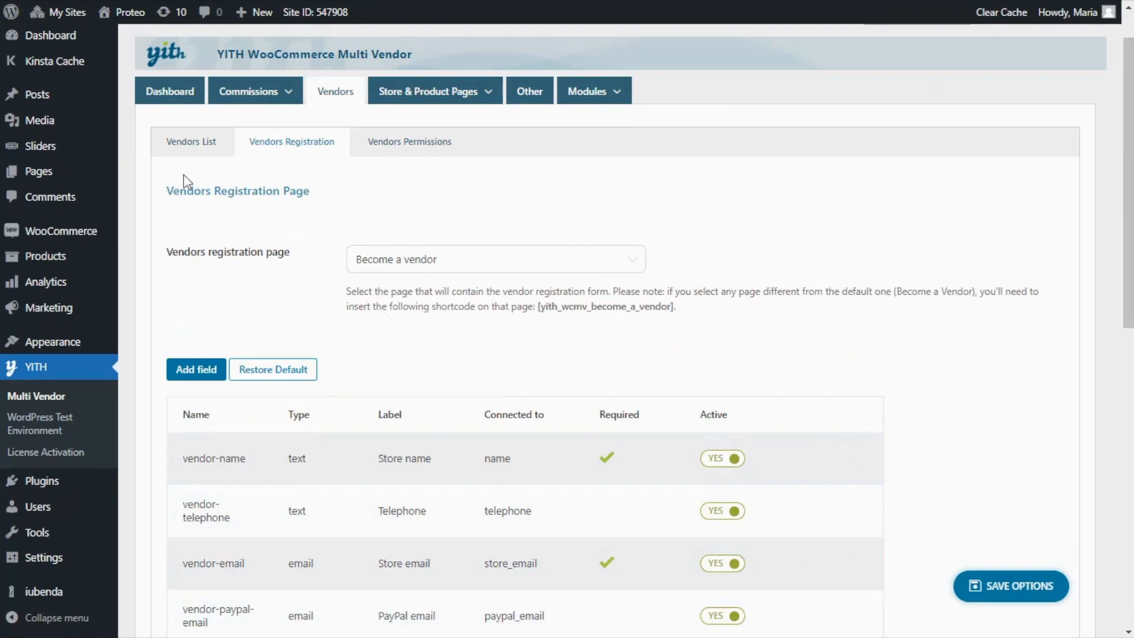
# View the live Become a vendor page from the site's page list and examine the registration form's fields and consent checkboxes
pyautogui.click(77, 172)
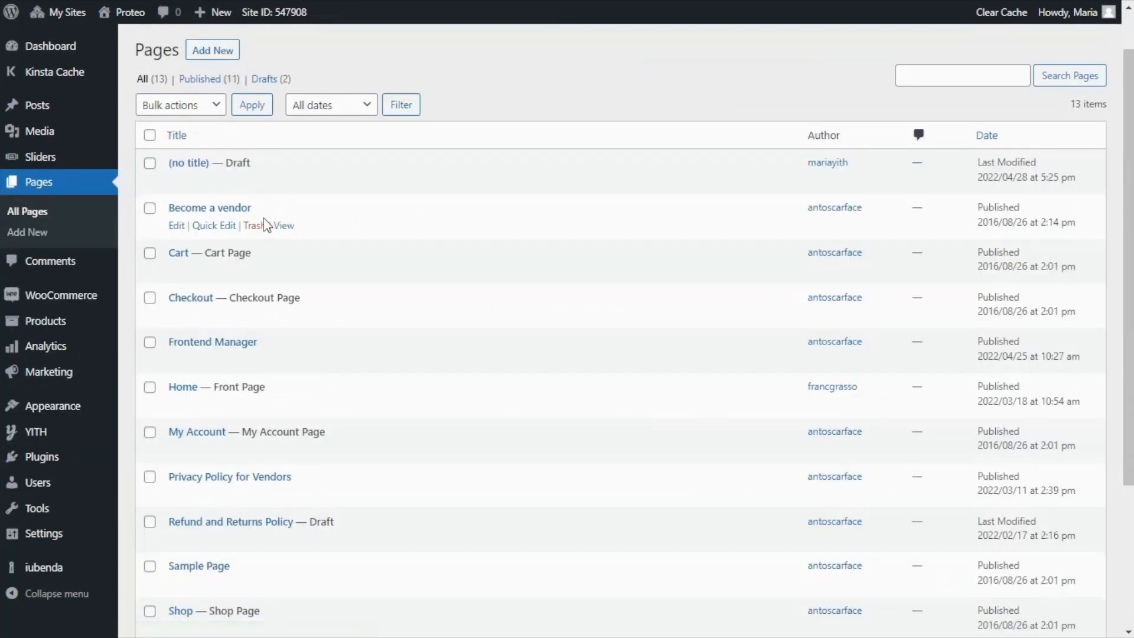
pyautogui.click(284, 226)
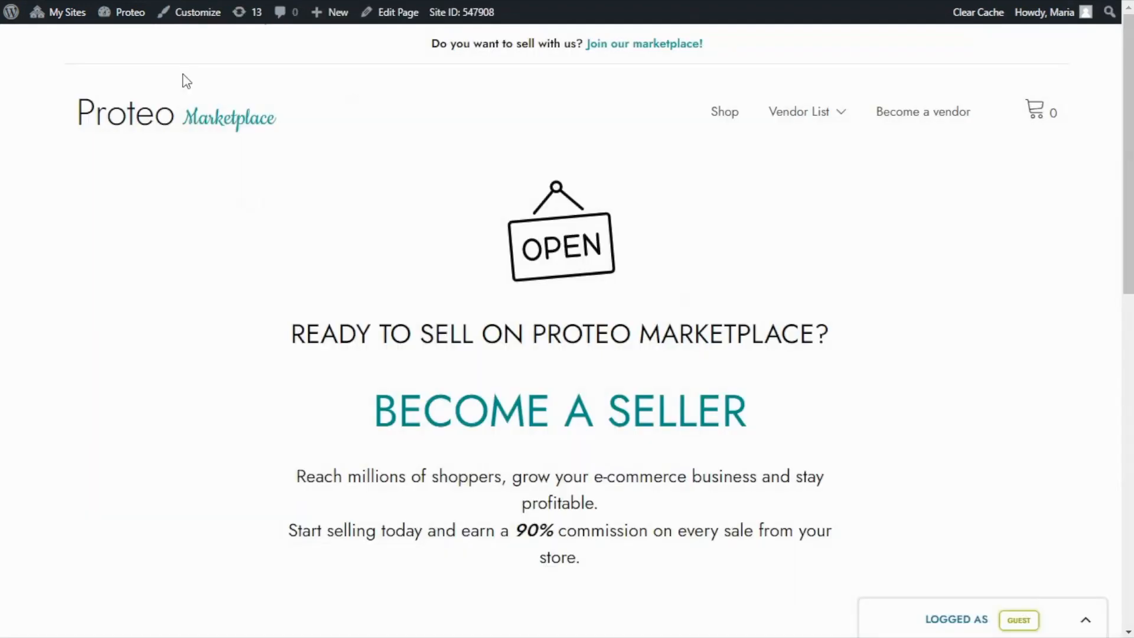
pyautogui.scroll(-8, 964, 387)
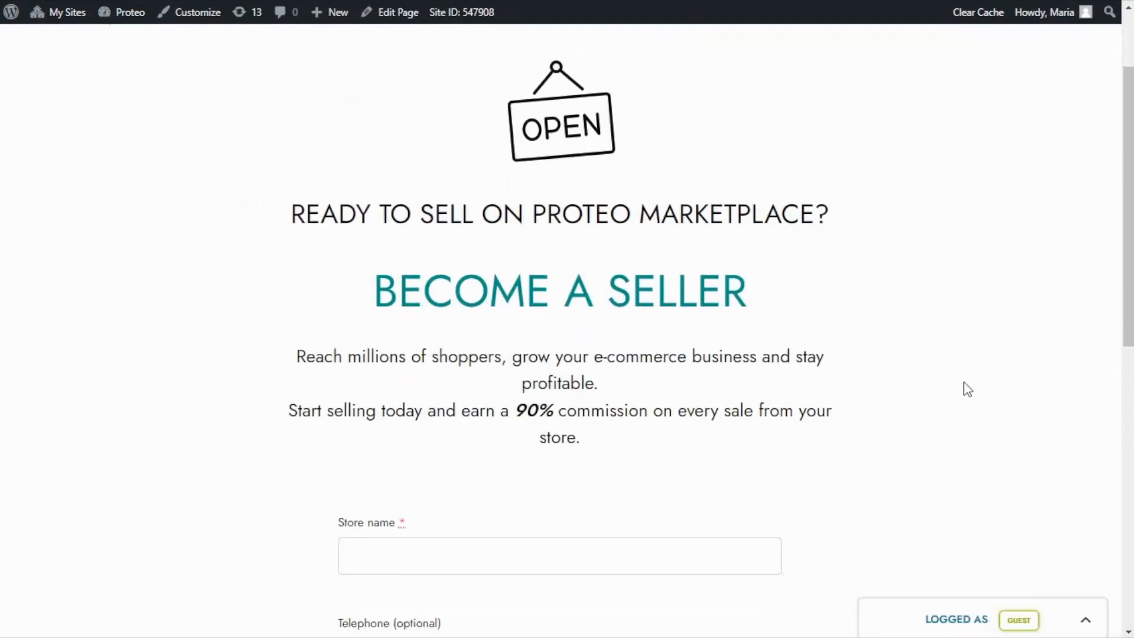
pyautogui.scroll(-4, 966, 388)
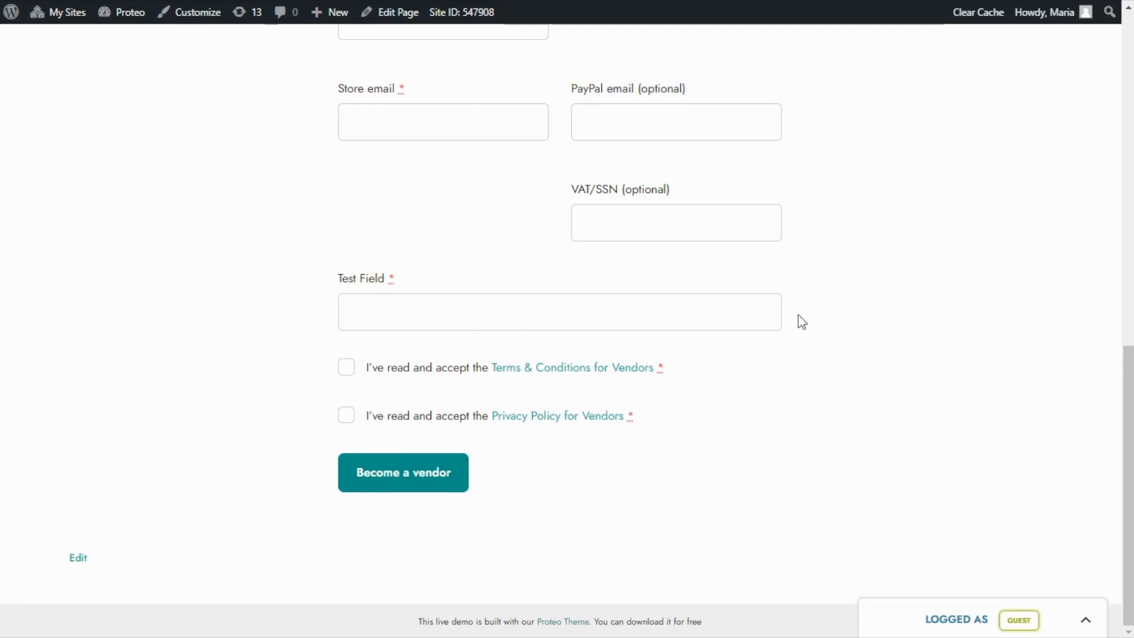
pyautogui.scroll(3, 801, 322)
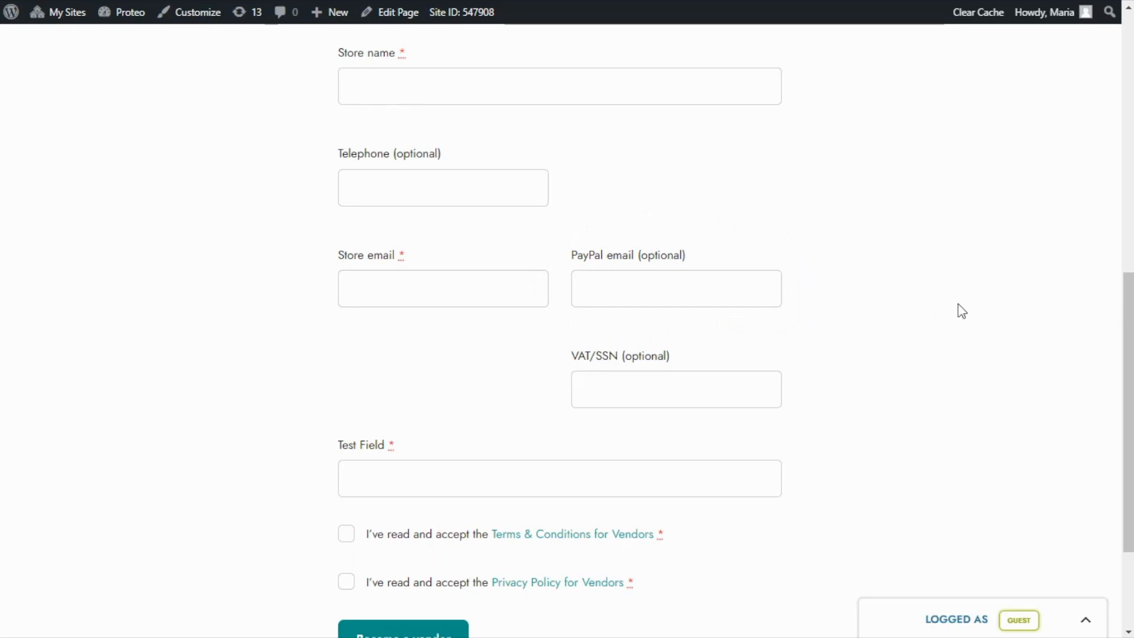
pyautogui.scroll(1, 963, 311)
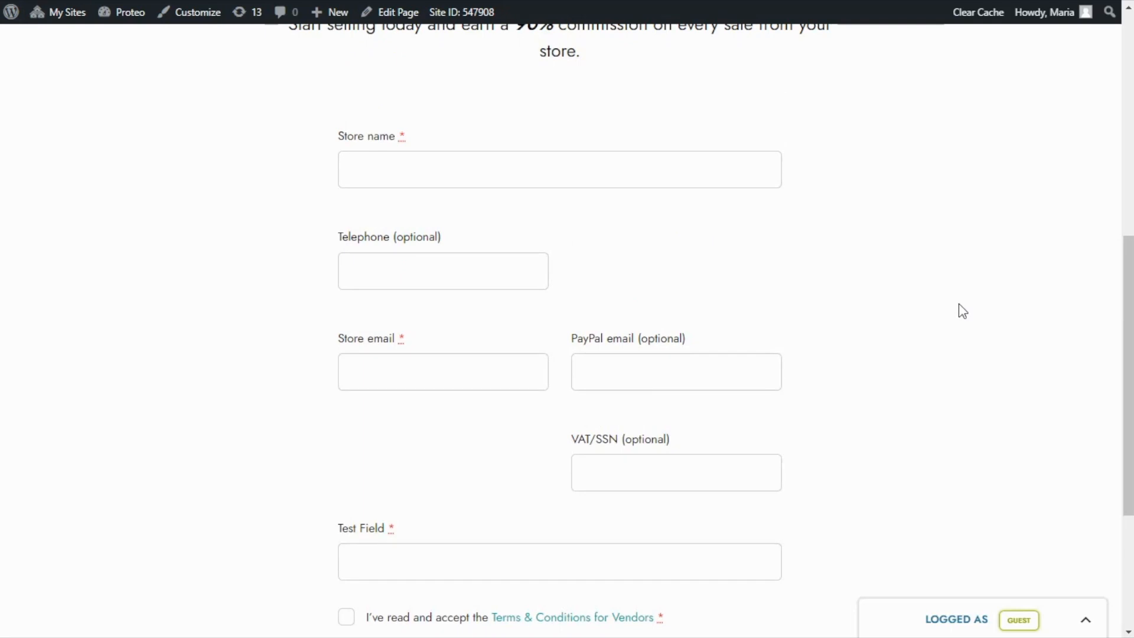
pyautogui.scroll(1, 962, 312)
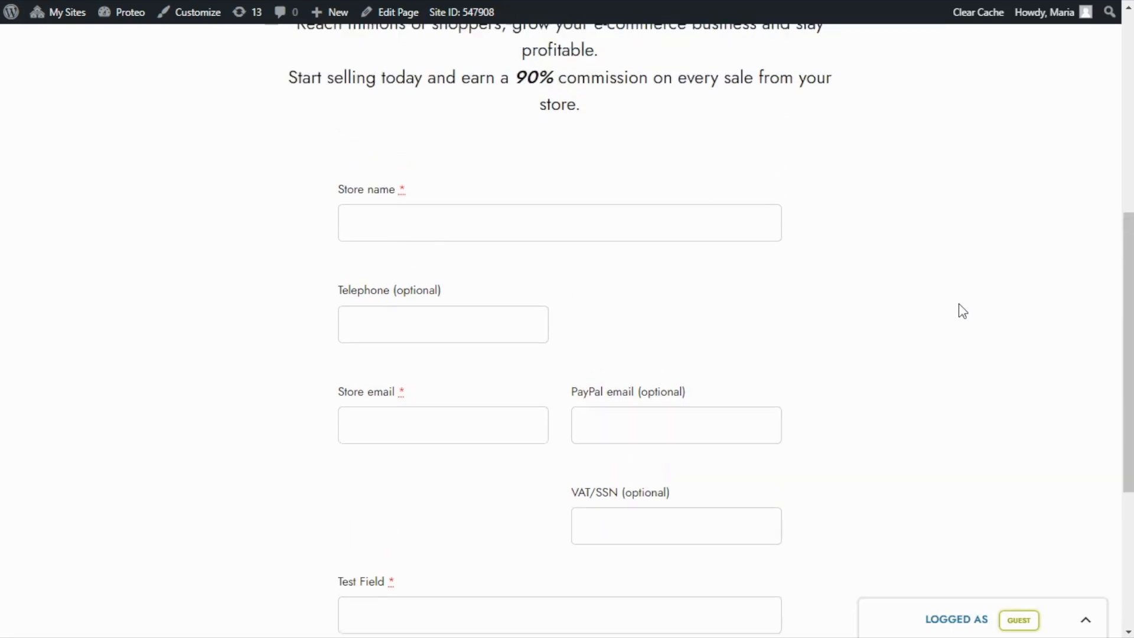
pyautogui.scroll(1, 962, 311)
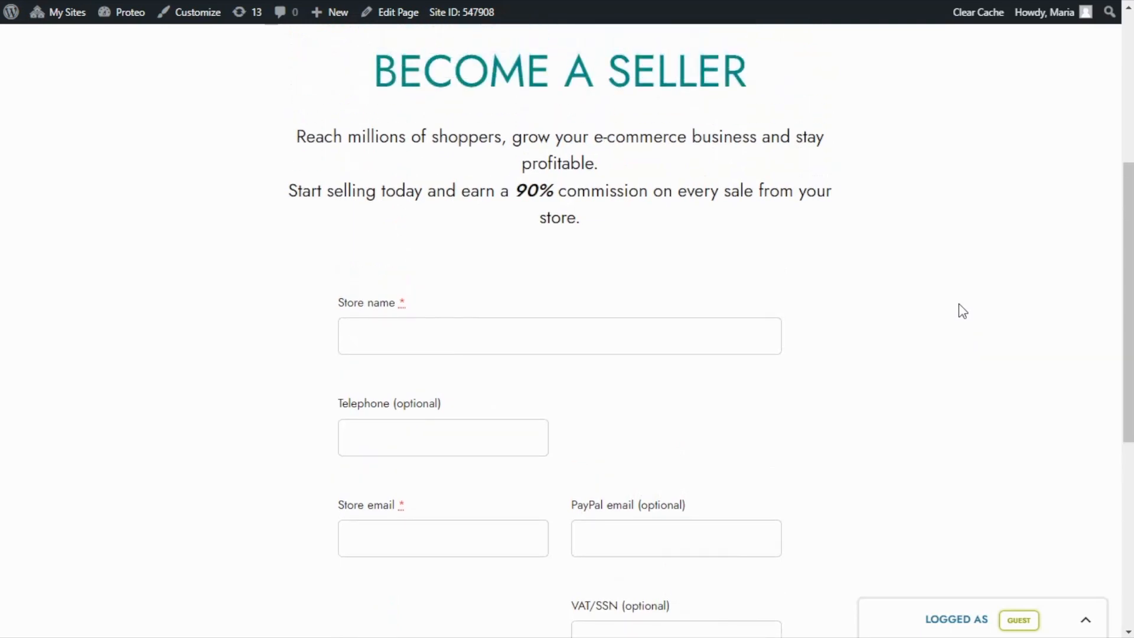
pyautogui.scroll(1, 963, 312)
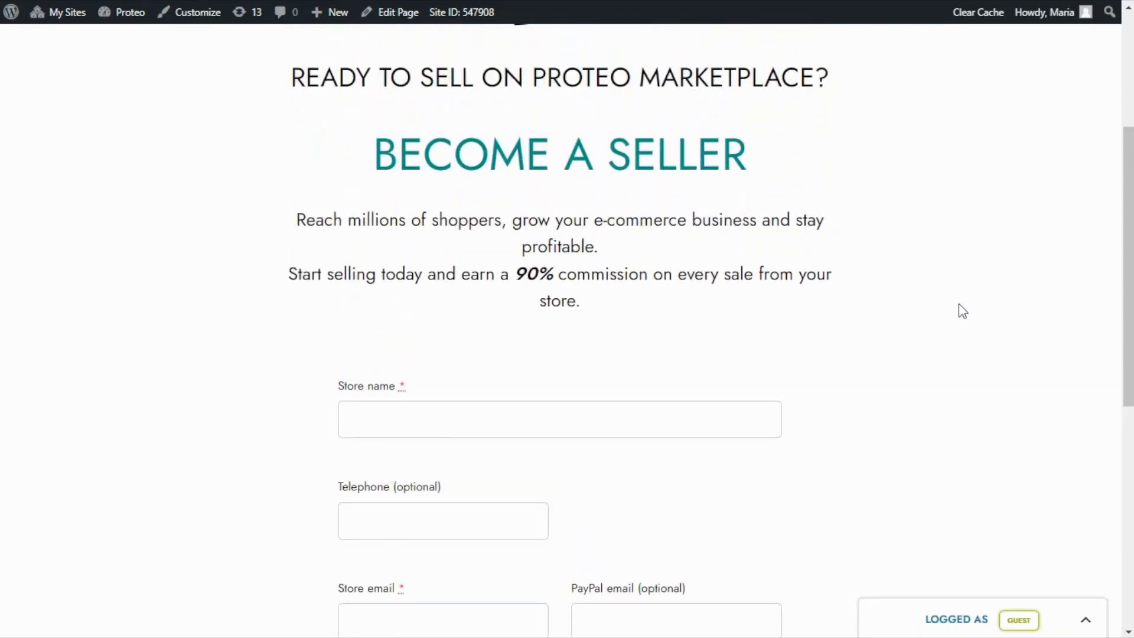